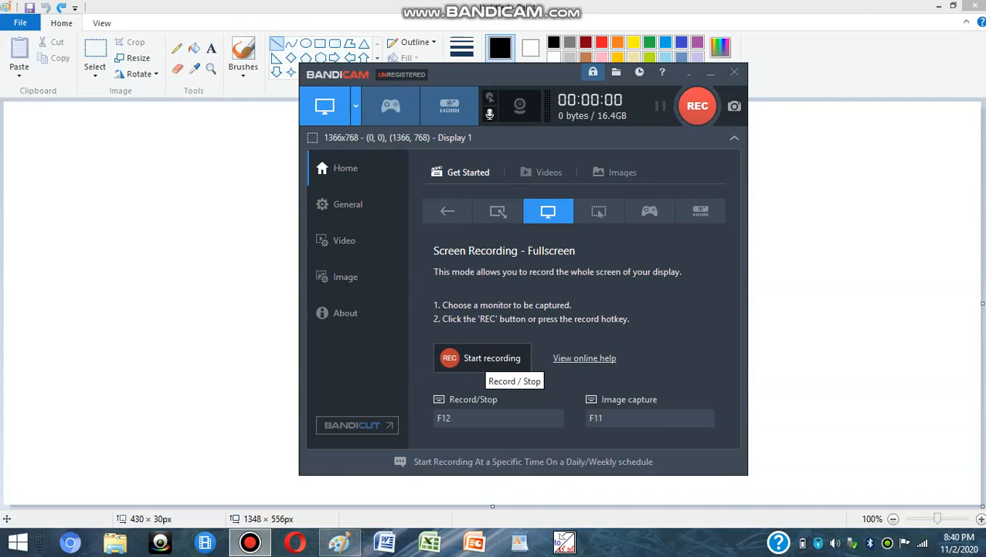
{"action": "left_click", "coordinate": [489, 359]}
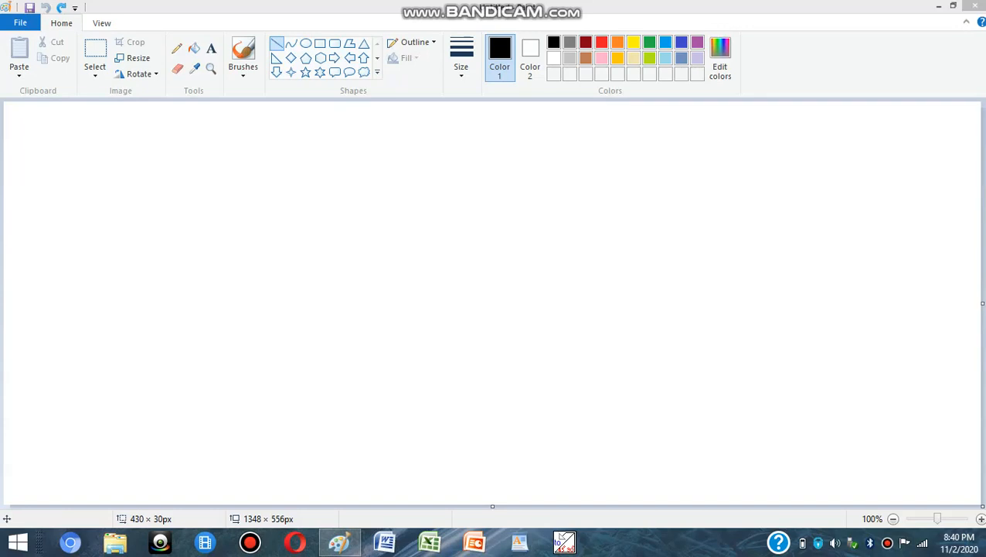
Draw a horizontal straight line about 275 px long in the canvas's upper-left area and colour it red
{"action": "left_click", "coordinate": [277, 43]}
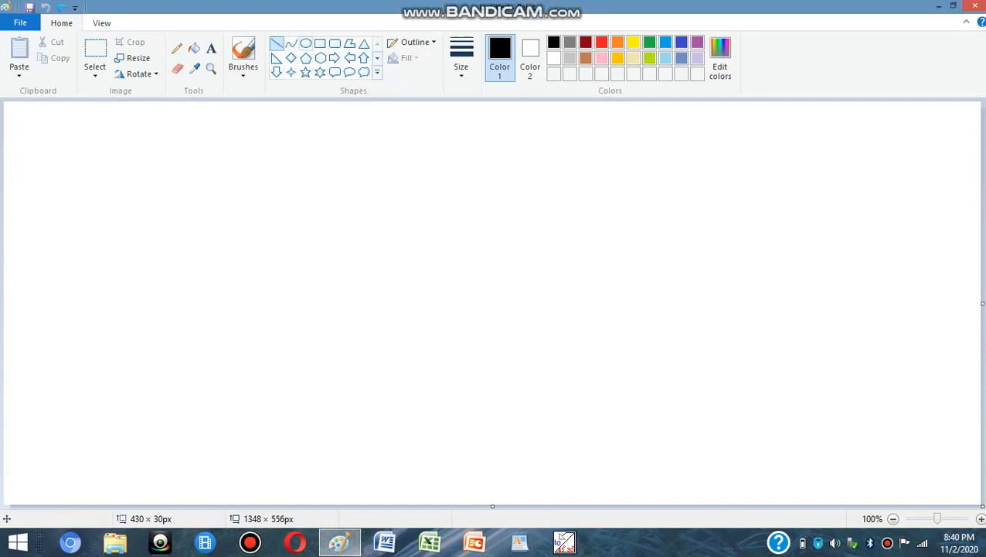
{"action": "left_click_drag", "start_coordinate": [215, 183], "coordinate": [415, 183]}
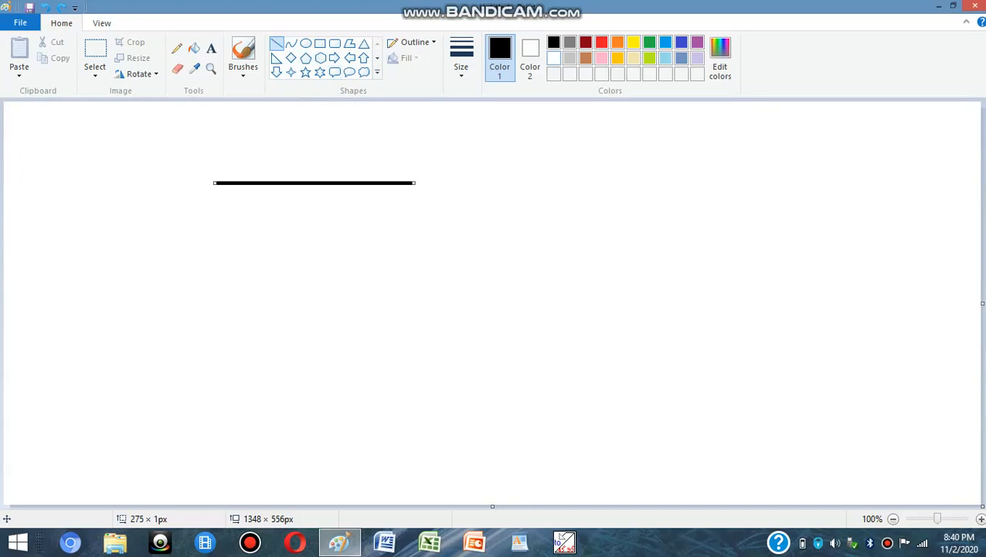
{"action": "left_click", "coordinate": [602, 41]}
Draw a red rectangle about 226 × 122 px below the line and a red triangle about 188 × 145 px right of the line
{"action": "left_click", "coordinate": [320, 43]}
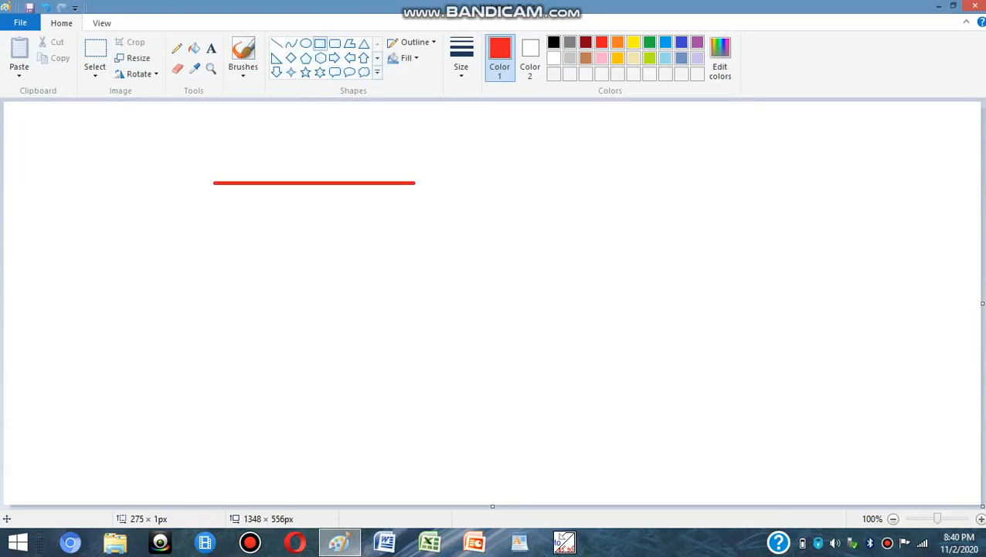
{"action": "left_click_drag", "start_coordinate": [150, 266], "coordinate": [315, 354]}
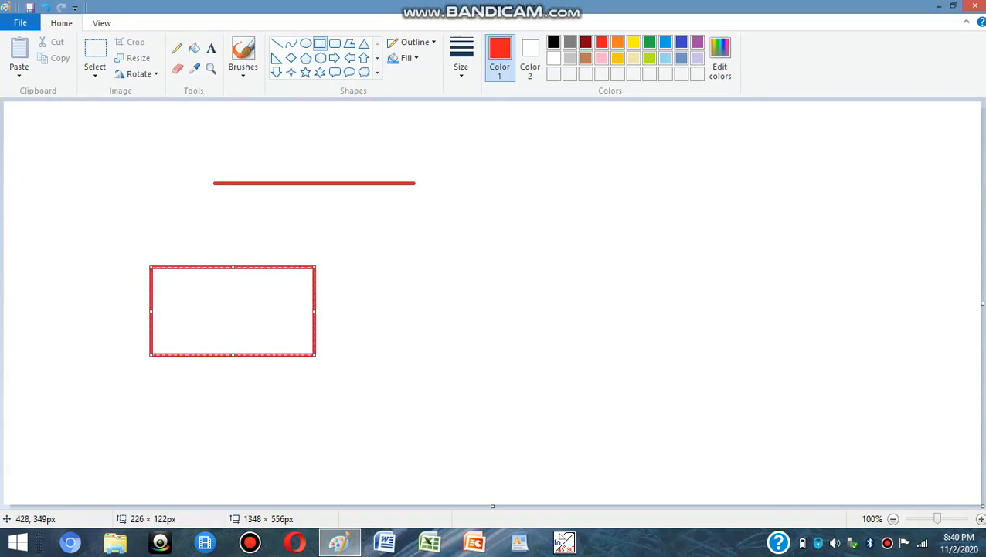
{"action": "left_click", "coordinate": [363, 44]}
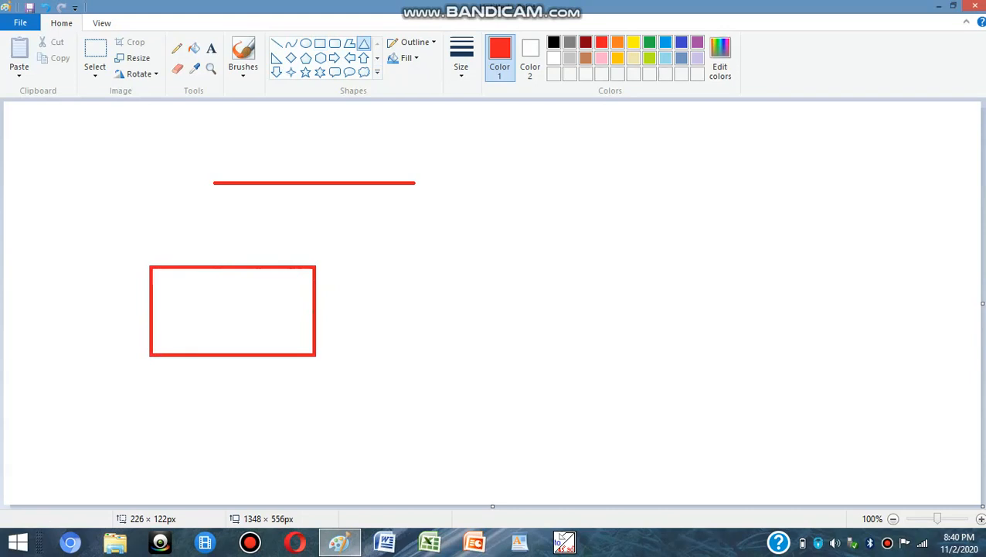
{"action": "left_click_drag", "start_coordinate": [565, 167], "coordinate": [699, 272]}
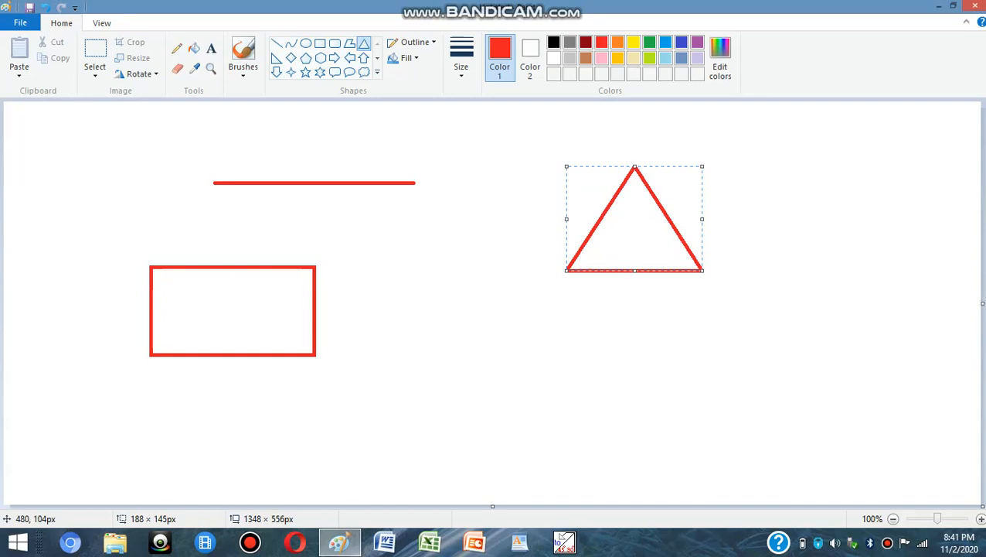
Draw a red square about 83 × 83 px in the lower middle of the canvas
{"action": "left_click", "coordinate": [320, 72]}
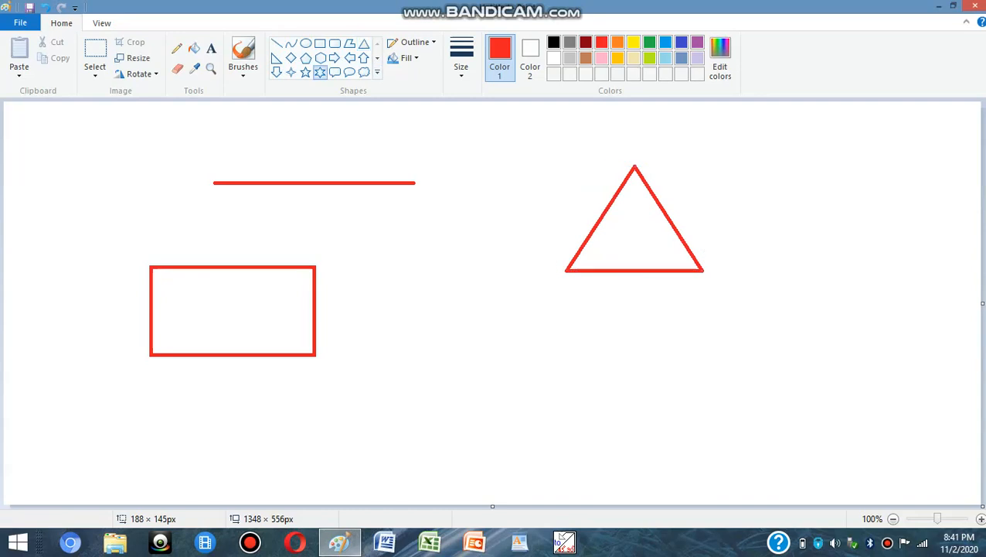
{"action": "left_click", "coordinate": [320, 43]}
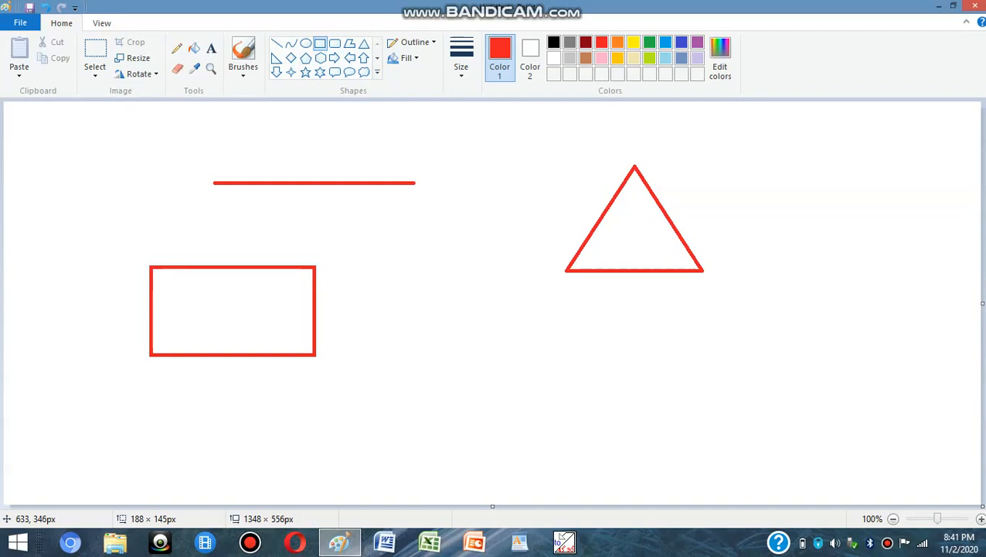
{"action": "left_click", "coordinate": [493, 370]}
{"action": "left_click_drag", "start_coordinate": [463, 353], "coordinate": [523, 412]}
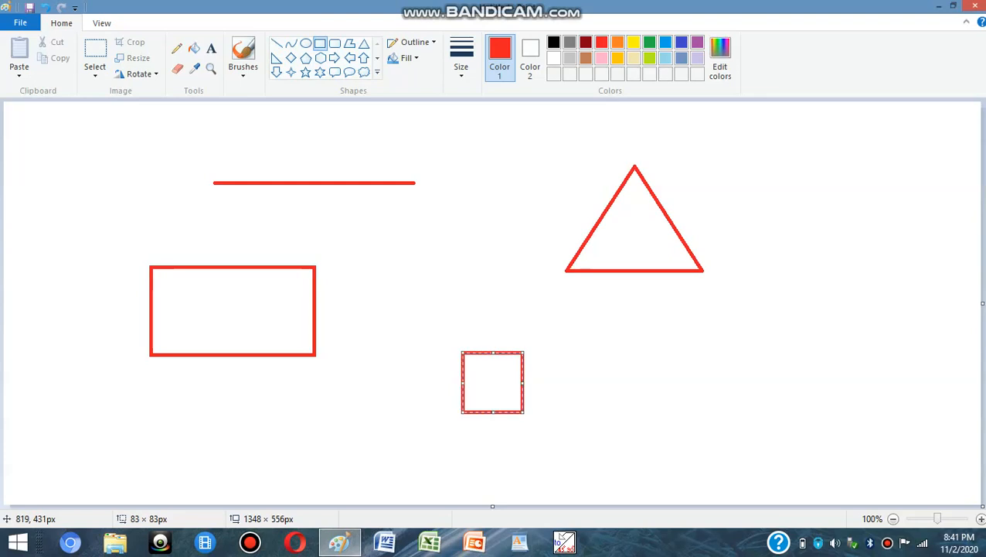
Draw a red five-point star about 206 × 183 px near the canvas's right edge and a right arrow about 154 × 94 px above the square
{"action": "left_click", "coordinate": [306, 72]}
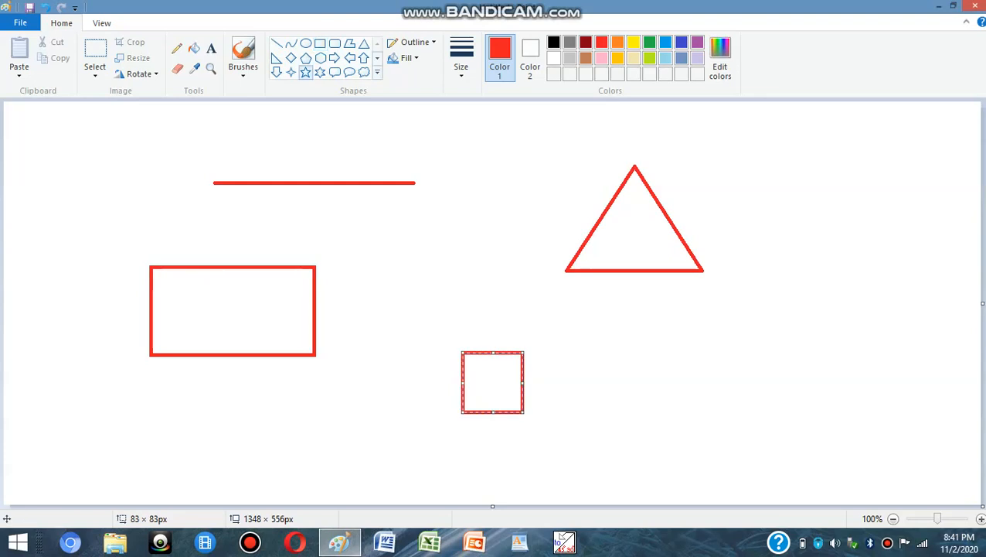
{"action": "left_click_drag", "start_coordinate": [772, 240], "coordinate": [922, 375]}
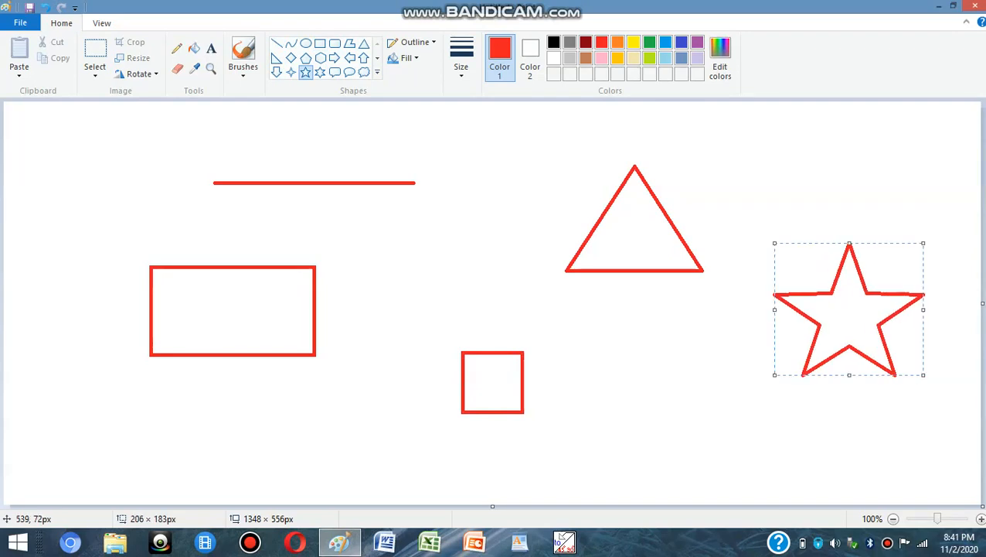
{"action": "left_click", "coordinate": [334, 58]}
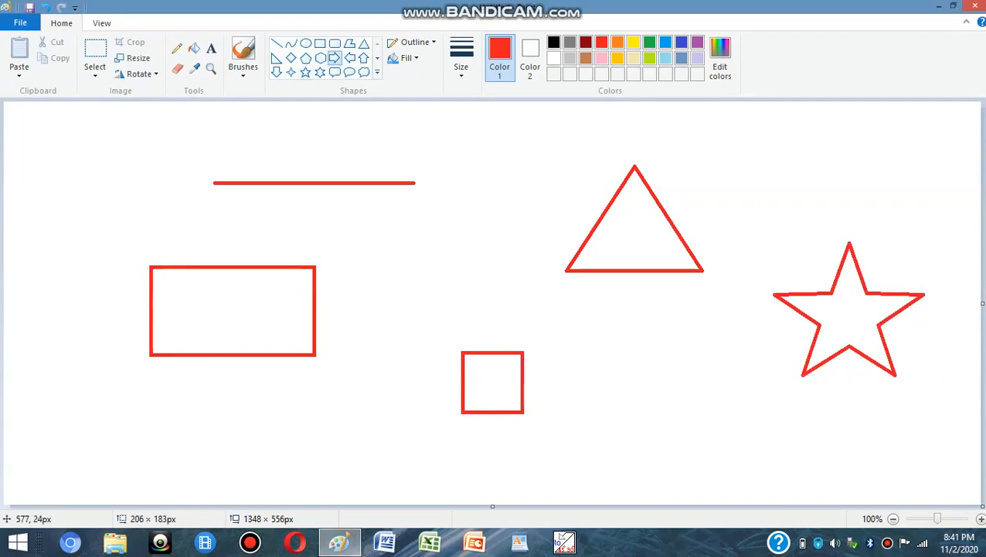
{"action": "left_click_drag", "start_coordinate": [367, 235], "coordinate": [485, 308]}
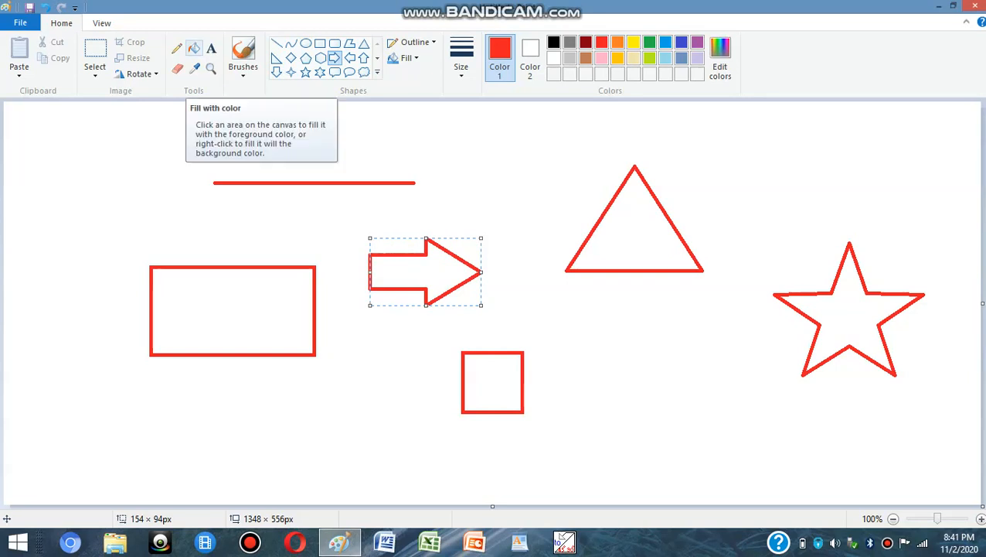
Fill the triangle with orange and the right arrow with light blue
{"action": "left_click", "coordinate": [194, 48]}
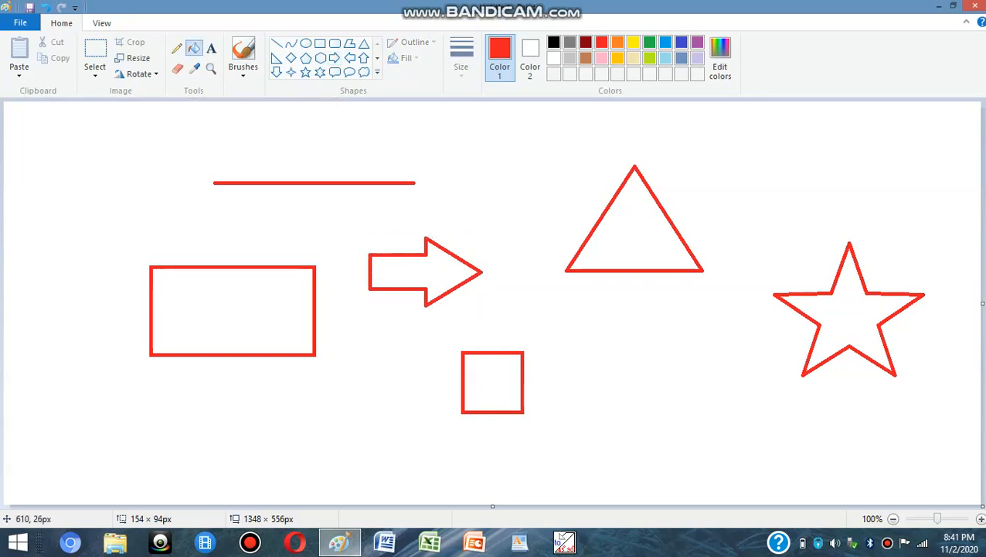
{"action": "left_click", "coordinate": [617, 42]}
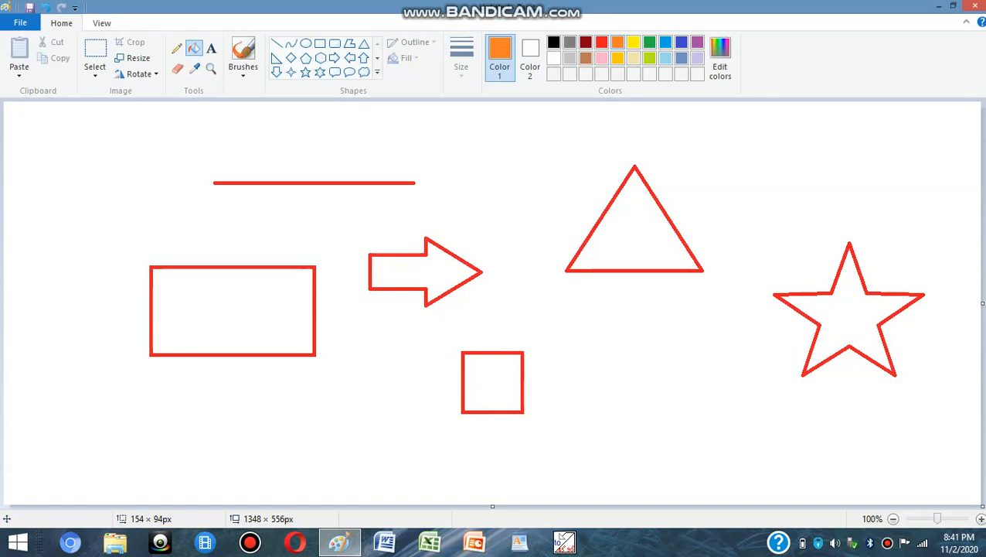
{"action": "left_click", "coordinate": [667, 253]}
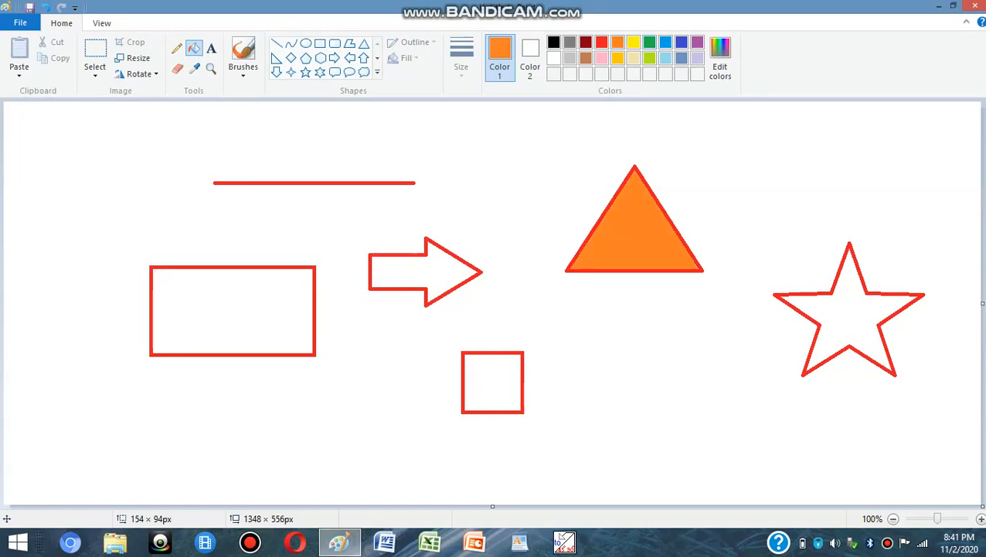
{"action": "left_click", "coordinate": [664, 58]}
{"action": "left_click", "coordinate": [457, 283]}
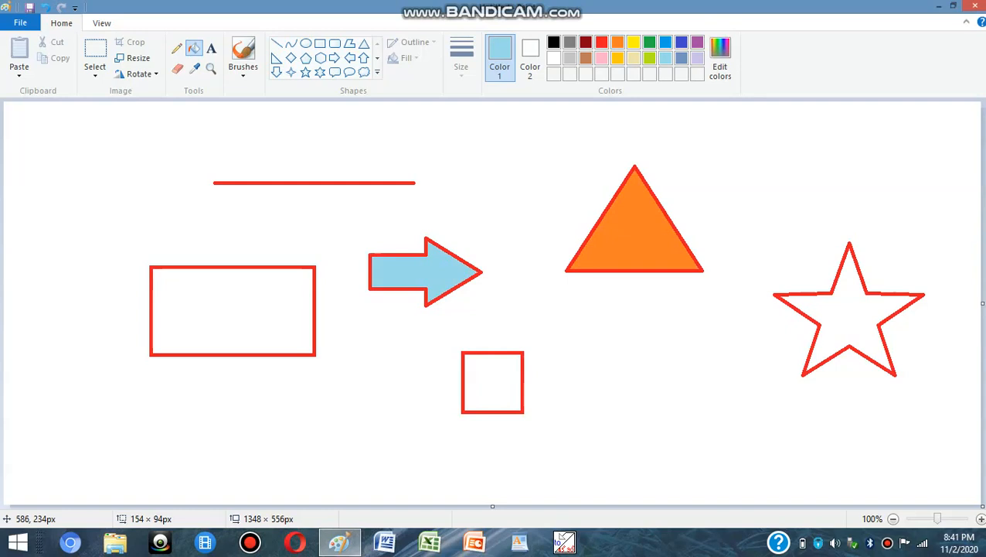
Fill the five-point star with green and the square with purple
{"action": "left_click", "coordinate": [650, 42]}
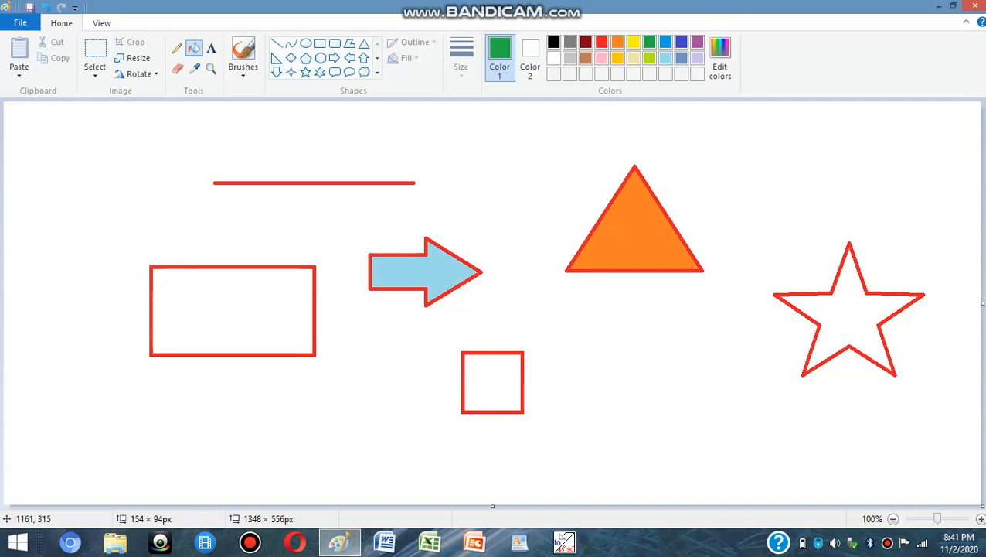
{"action": "left_click", "coordinate": [851, 325]}
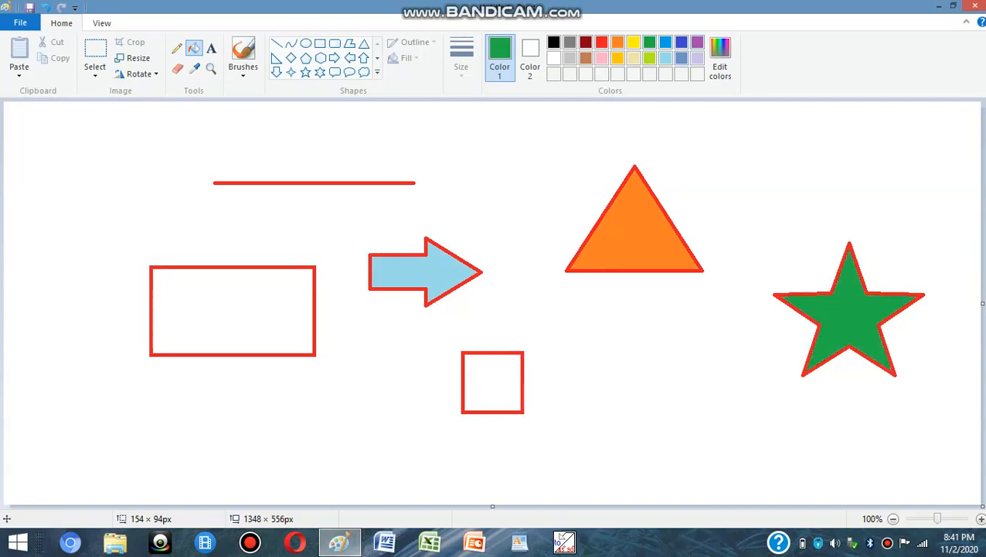
{"action": "left_click", "coordinate": [698, 42]}
{"action": "left_click", "coordinate": [492, 382]}
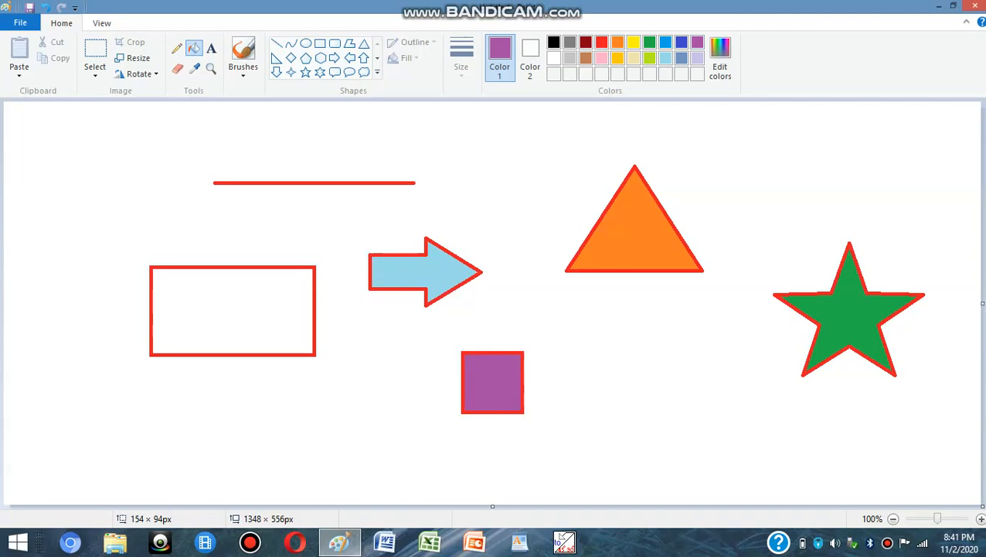
Fill the rectangle with lime, and erase the left end of the red line
{"action": "left_click", "coordinate": [649, 58]}
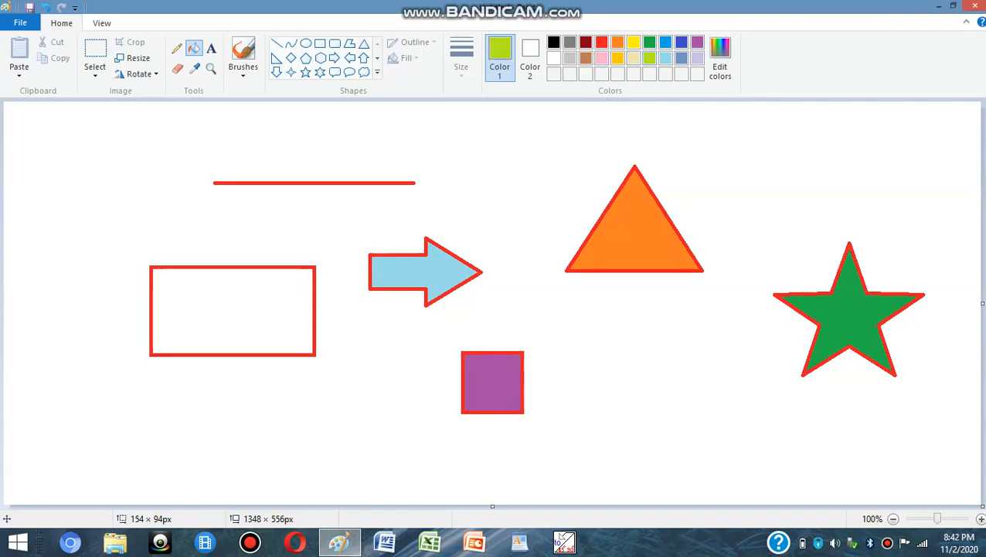
{"action": "left_click", "coordinate": [263, 342]}
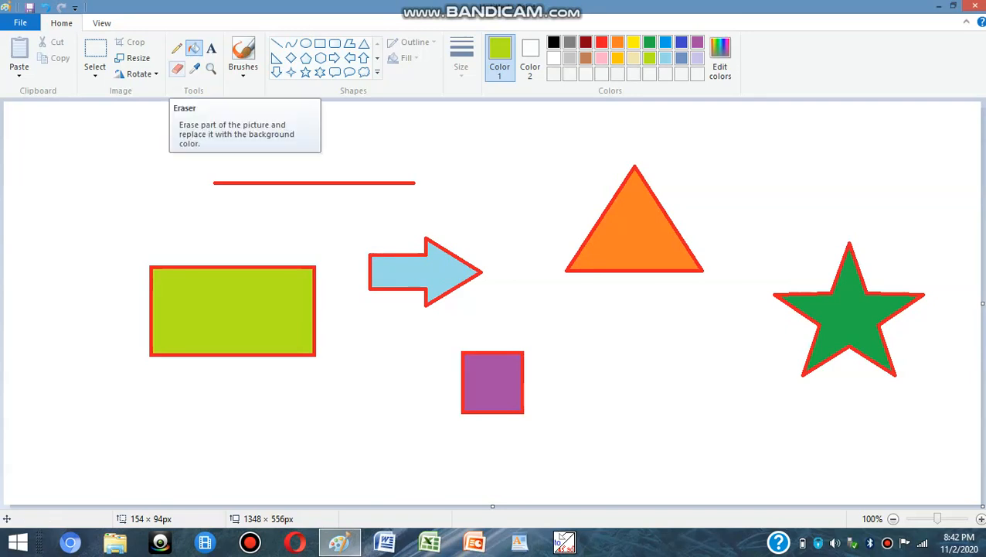
{"action": "left_click", "coordinate": [177, 68]}
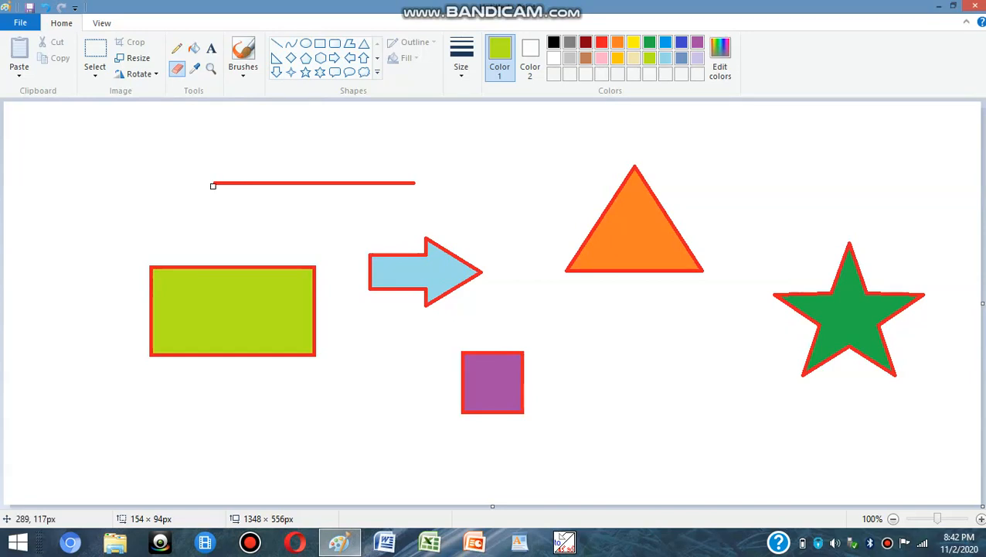
{"action": "mouse_move", "coordinate": [215, 183]}
{"action": "left_mouse_down"}
{"action": "mouse_move", "coordinate": [417, 180]}
{"action": "mouse_move", "coordinate": [223, 182]}
{"action": "left_mouse_up"}
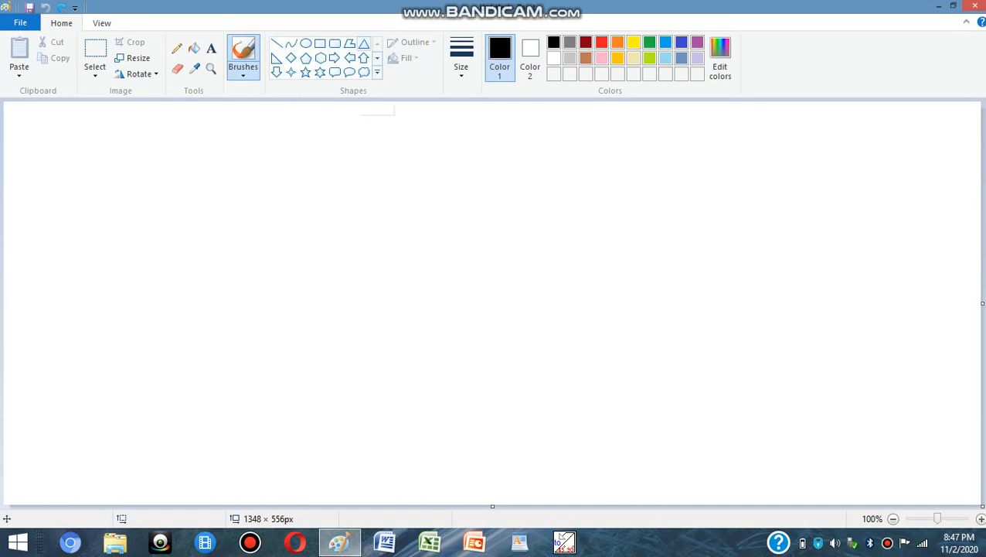
Draw a black triangle about 197 × 175 px on the blank canvas with a rectangle about 195 × 38 px directly beneath its base
{"action": "left_click", "coordinate": [363, 43]}
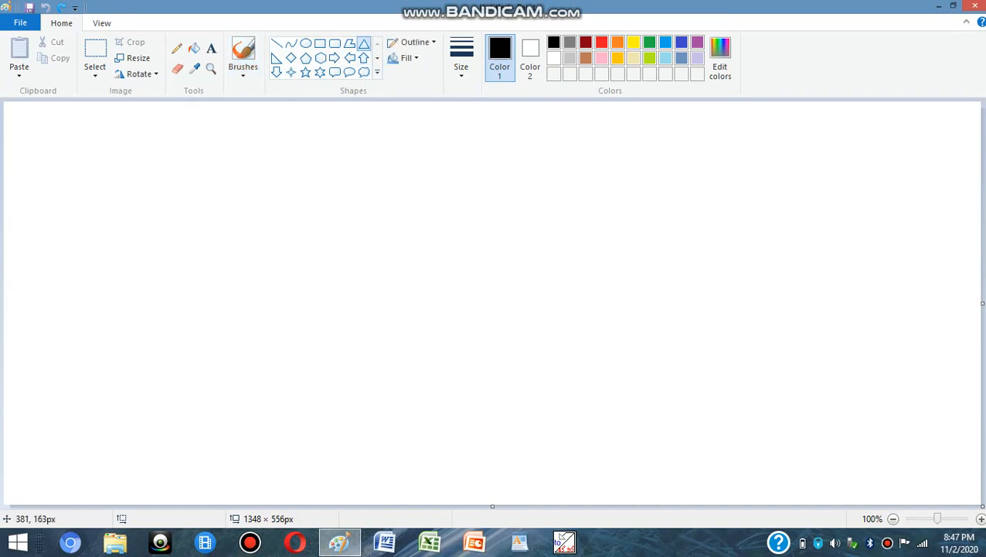
{"action": "left_click_drag", "start_coordinate": [338, 162], "coordinate": [485, 292]}
{"action": "left_click", "coordinate": [319, 43]}
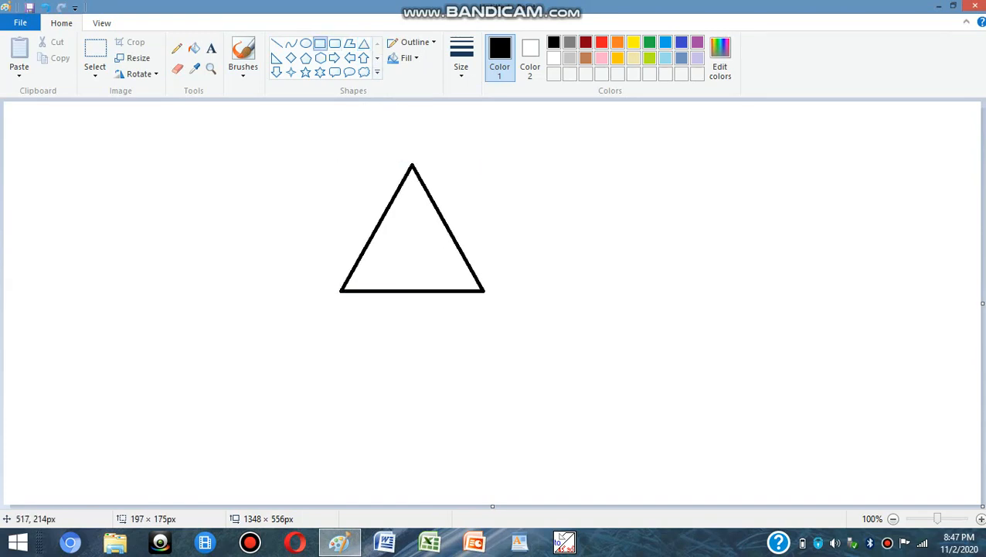
{"action": "left_click_drag", "start_coordinate": [340, 291], "coordinate": [484, 320]}
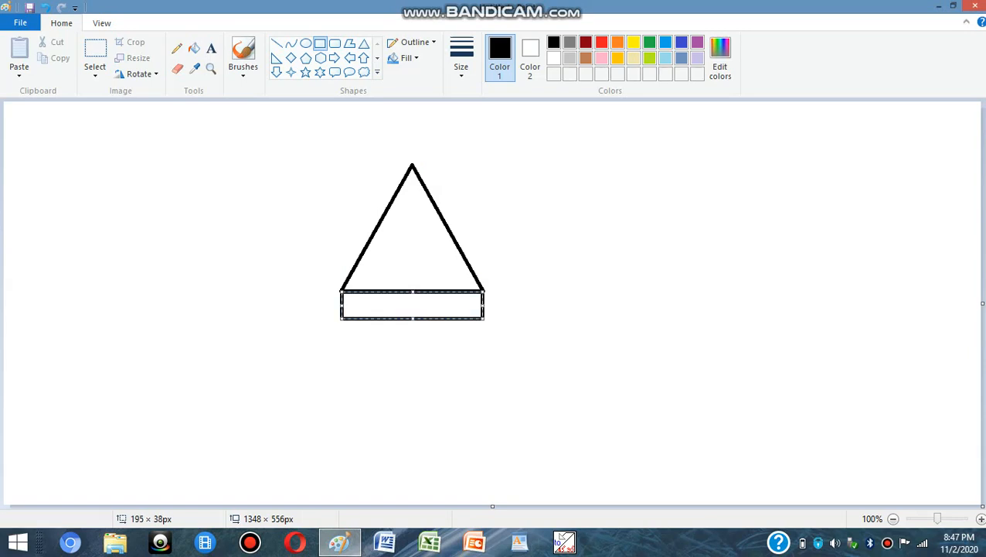
{"action": "left_click", "coordinate": [282, 317]}
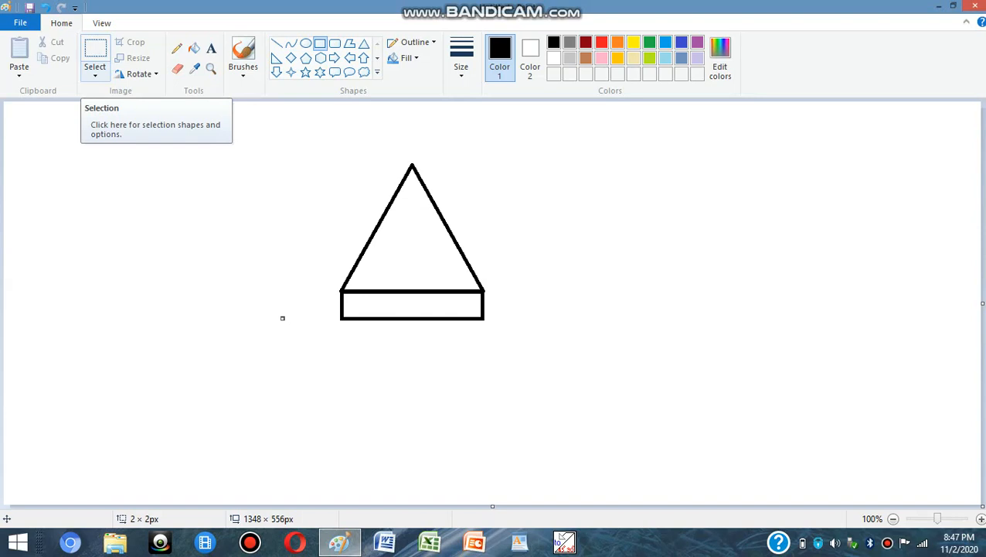
Select the triangle together with the rectangle beneath it using a rectangular selection about 251 × 259 px
{"action": "left_click", "coordinate": [95, 71]}
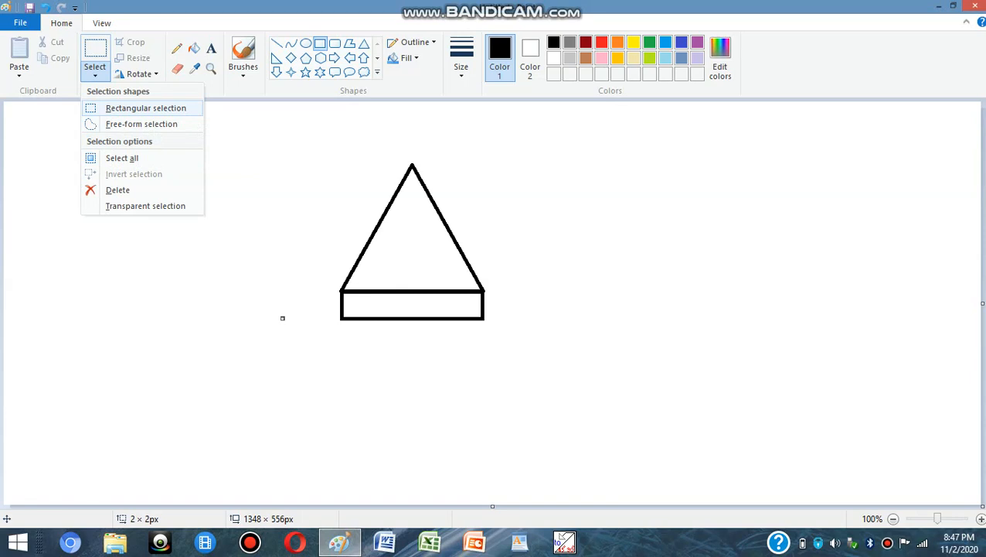
{"action": "left_click", "coordinate": [124, 108]}
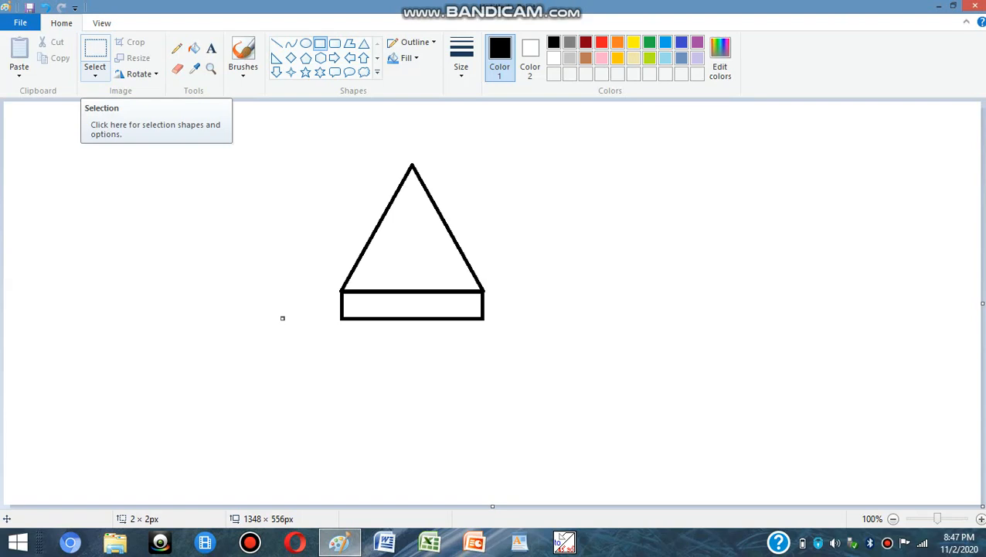
{"action": "left_click", "coordinate": [95, 71]}
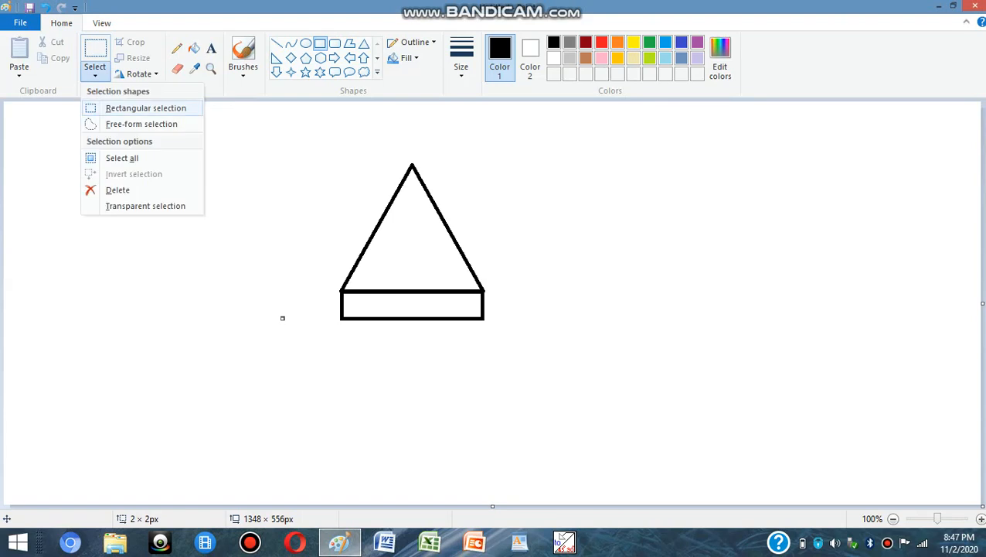
{"action": "left_click", "coordinate": [132, 108]}
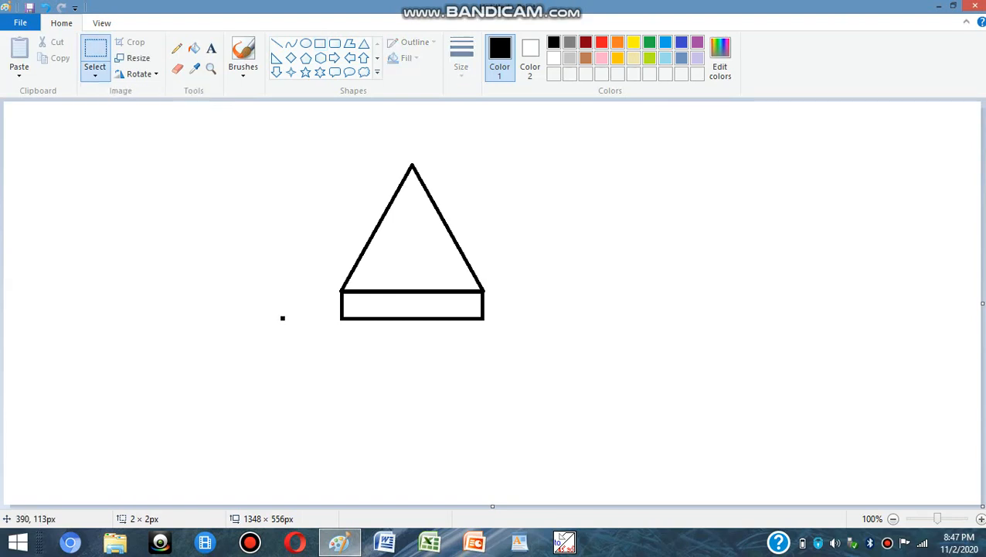
{"action": "mouse_move", "coordinate": [321, 334]}
{"action": "left_mouse_down"}
{"action": "mouse_move", "coordinate": [346, 269]}
{"action": "mouse_move", "coordinate": [416, 155]}
{"action": "mouse_move", "coordinate": [479, 158]}
{"action": "left_mouse_up"}
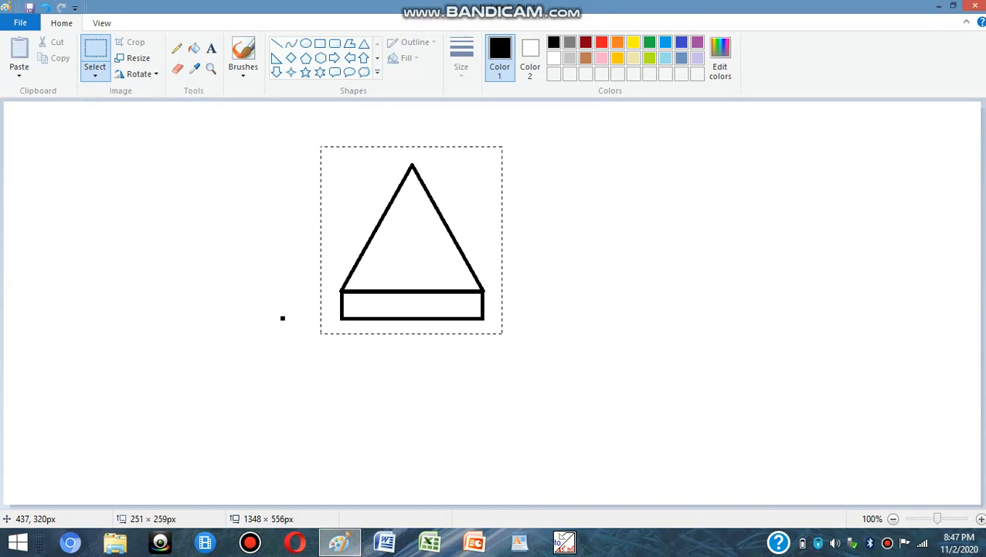
{"action": "left_click_drag", "start_coordinate": [502, 334], "coordinate": [504, 334]}
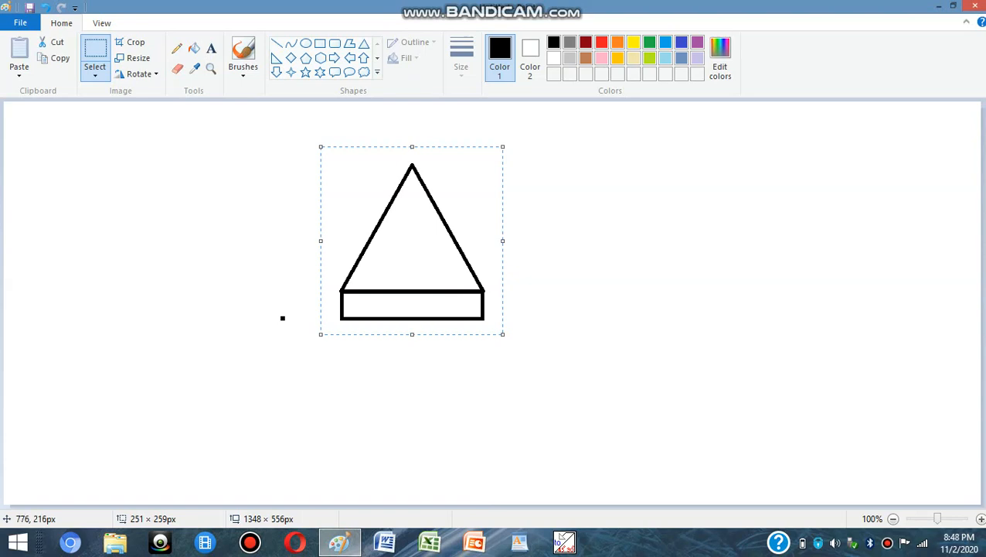
Clear the current selection and reselect the triangle with its rectangle using a rectangular selection about 267 × 251 px
{"action": "left_click", "coordinate": [568, 257]}
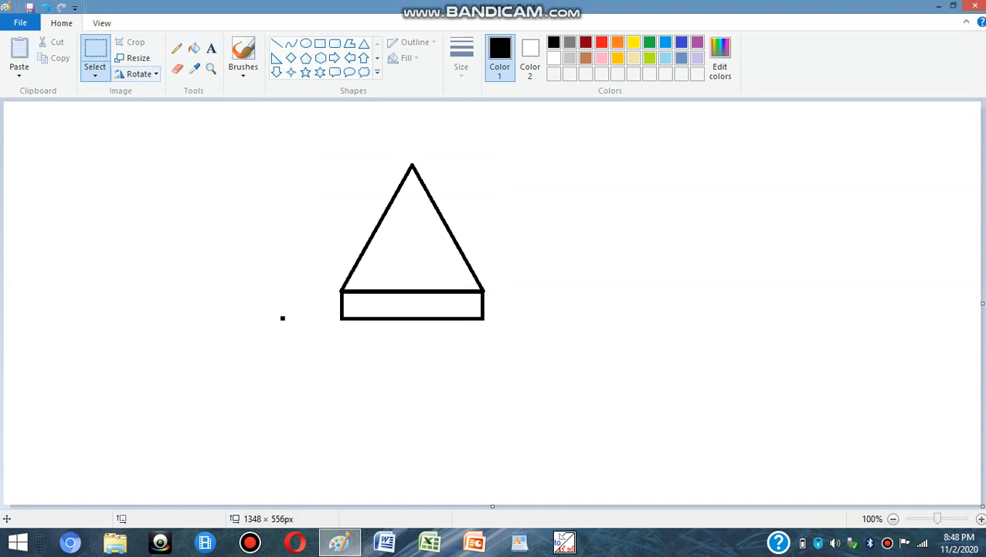
{"action": "left_click", "coordinate": [95, 71]}
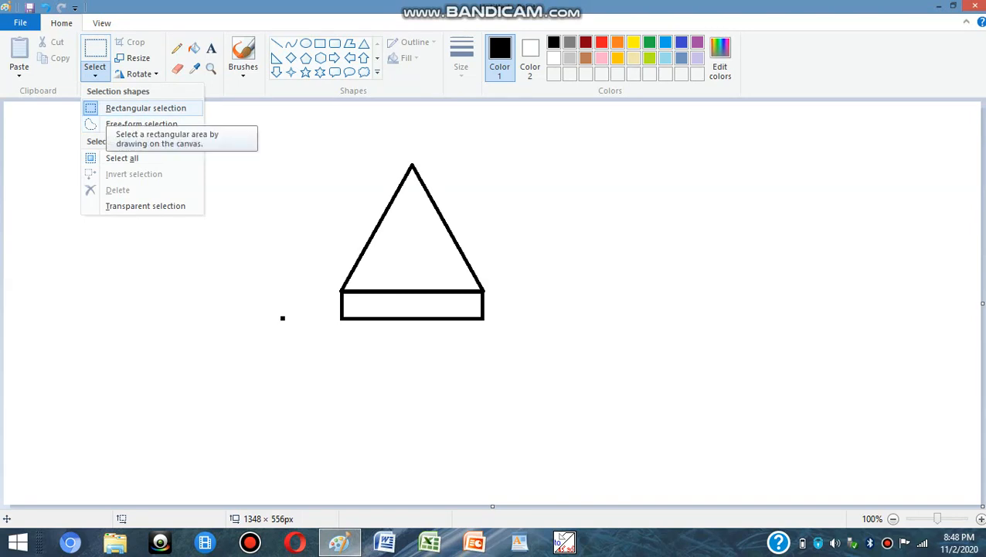
{"action": "left_click", "coordinate": [145, 109]}
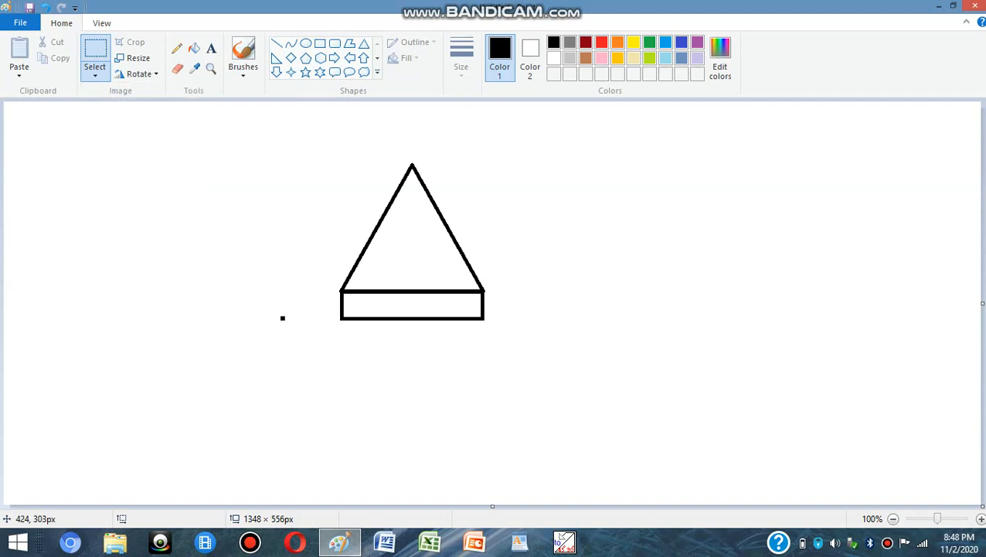
{"action": "left_click_drag", "start_coordinate": [315, 327], "coordinate": [504, 144]}
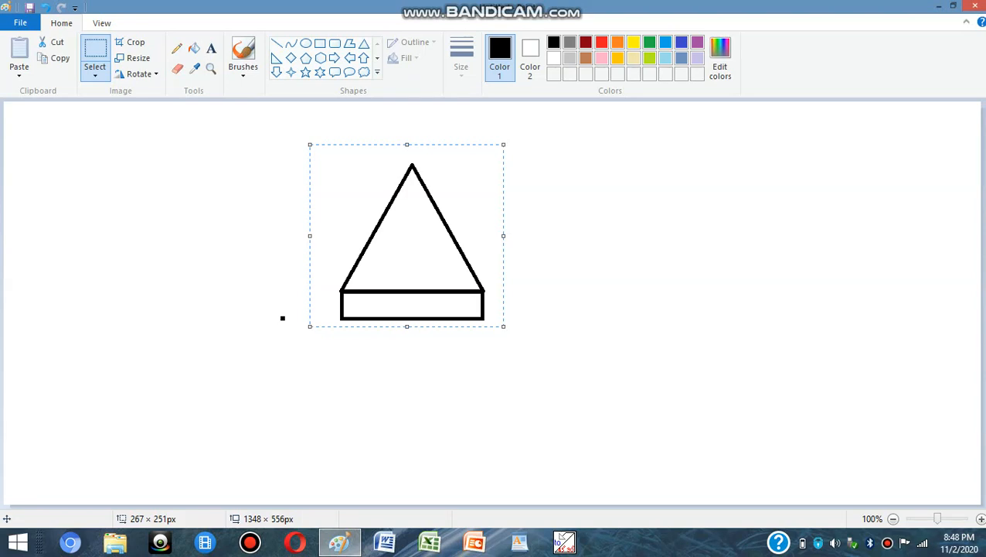
Move the selected figure to the canvas's left edge, across to its upper right, and back to the upper area left of centre
{"action": "mouse_move", "coordinate": [416, 242]}
{"action": "left_mouse_down"}
{"action": "mouse_move", "coordinate": [191, 248]}
{"action": "mouse_move", "coordinate": [112, 231]}
{"action": "left_mouse_up"}
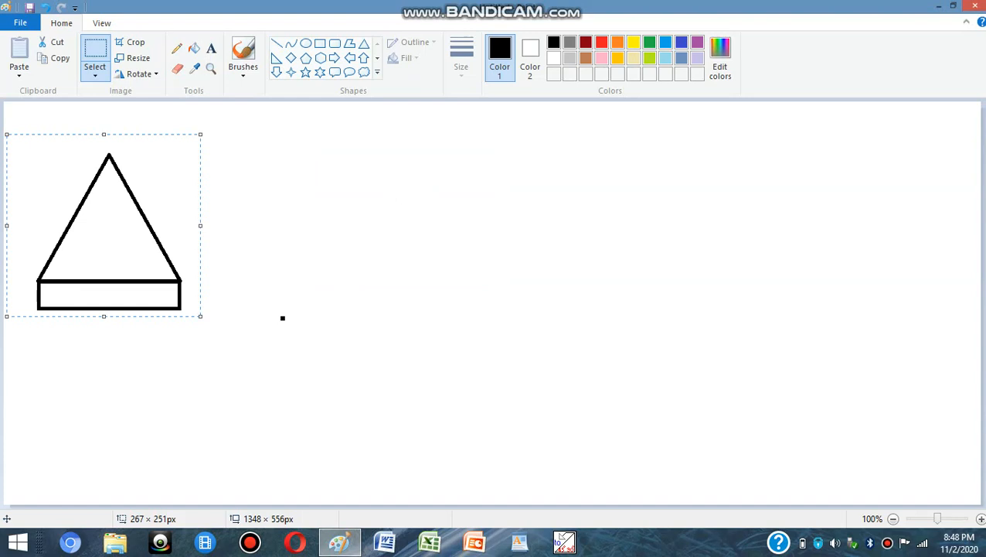
{"action": "mouse_move", "coordinate": [126, 185]}
{"action": "left_mouse_down"}
{"action": "mouse_move", "coordinate": [184, 264]}
{"action": "mouse_move", "coordinate": [345, 306]}
{"action": "mouse_move", "coordinate": [513, 315]}
{"action": "mouse_move", "coordinate": [576, 307]}
{"action": "mouse_move", "coordinate": [845, 196]}
{"action": "mouse_move", "coordinate": [846, 175]}
{"action": "left_mouse_up"}
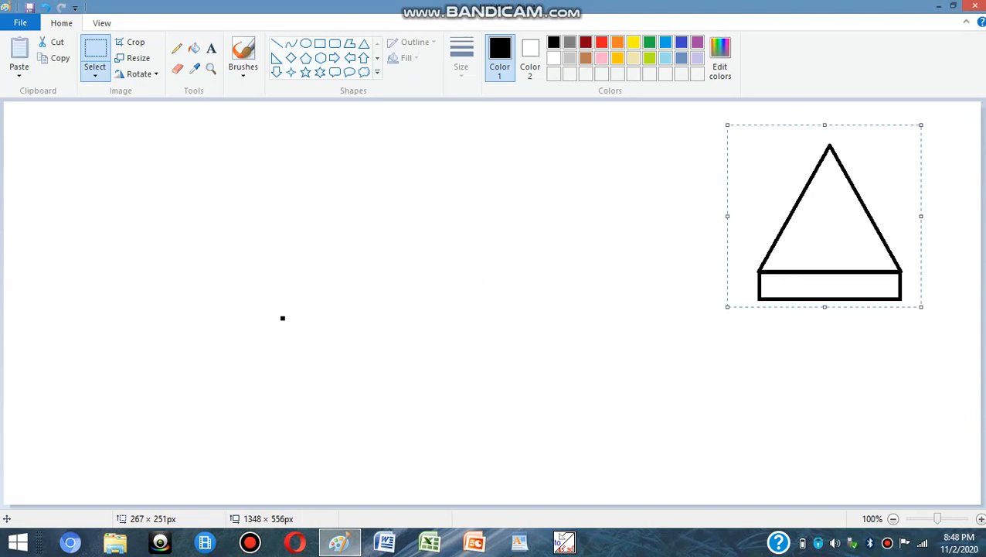
{"action": "left_click", "coordinate": [847, 176]}
{"action": "key", "text": "ctrl+z"}
{"action": "key", "text": "ctrl+z"}
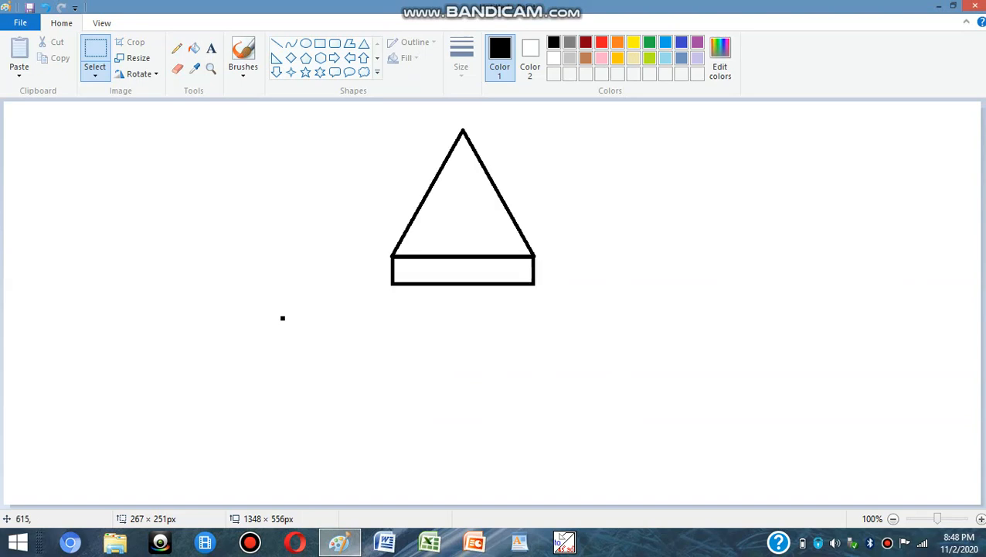
{"action": "key", "text": "ctrl+z"}
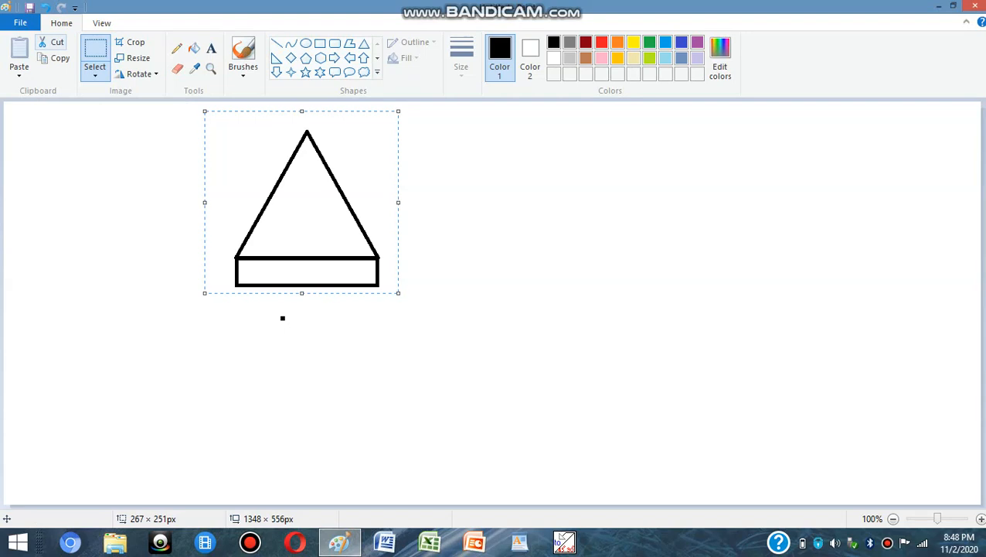
Cut the selected figure, paste it back, and move the pasted figure to the upper middle of the canvas
{"action": "key", "text": "ctrl+x"}
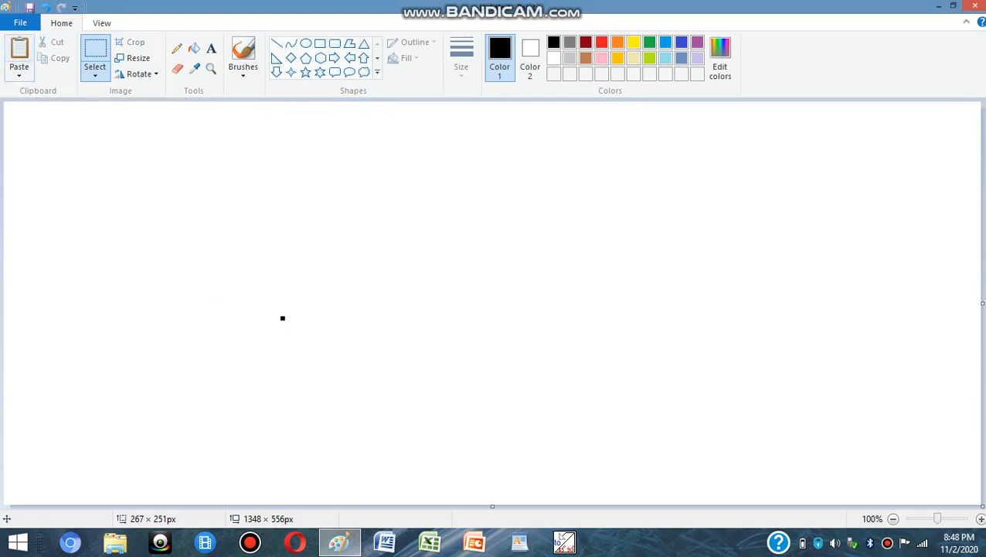
{"action": "key", "text": "ctrl+v"}
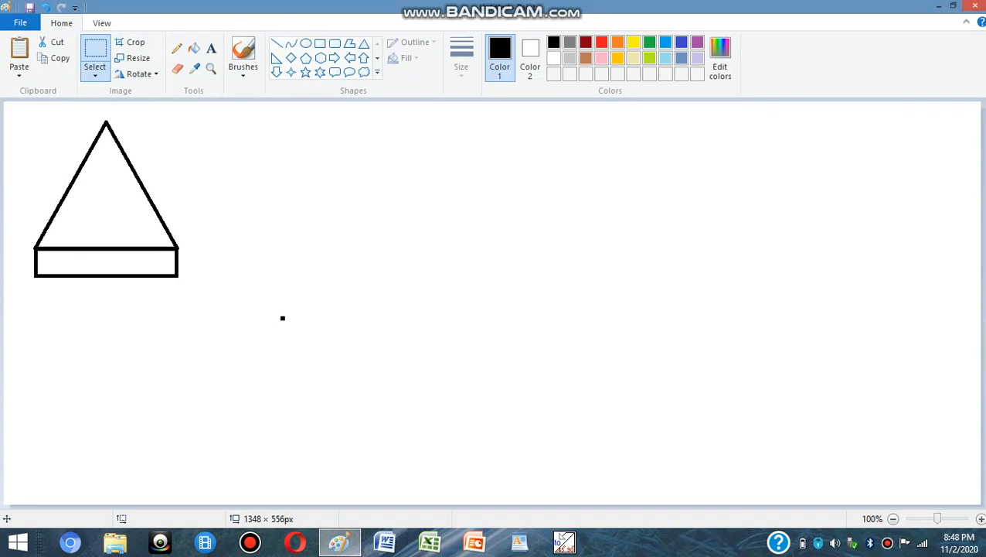
{"action": "mouse_move", "coordinate": [106, 194]}
{"action": "left_mouse_down"}
{"action": "mouse_move", "coordinate": [595, 259]}
{"action": "mouse_move", "coordinate": [841, 196]}
{"action": "left_mouse_up"}
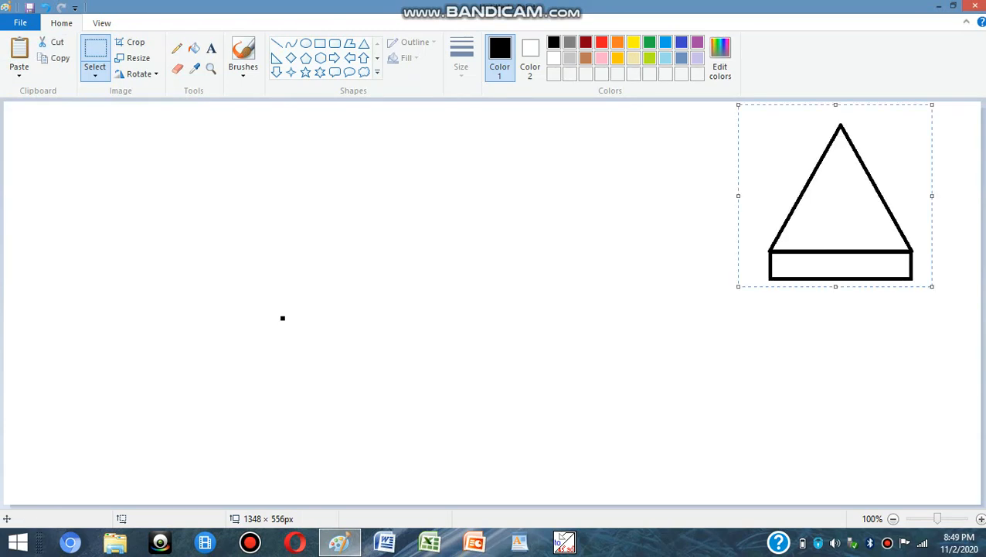
{"action": "left_click_drag", "start_coordinate": [839, 226], "coordinate": [487, 221]}
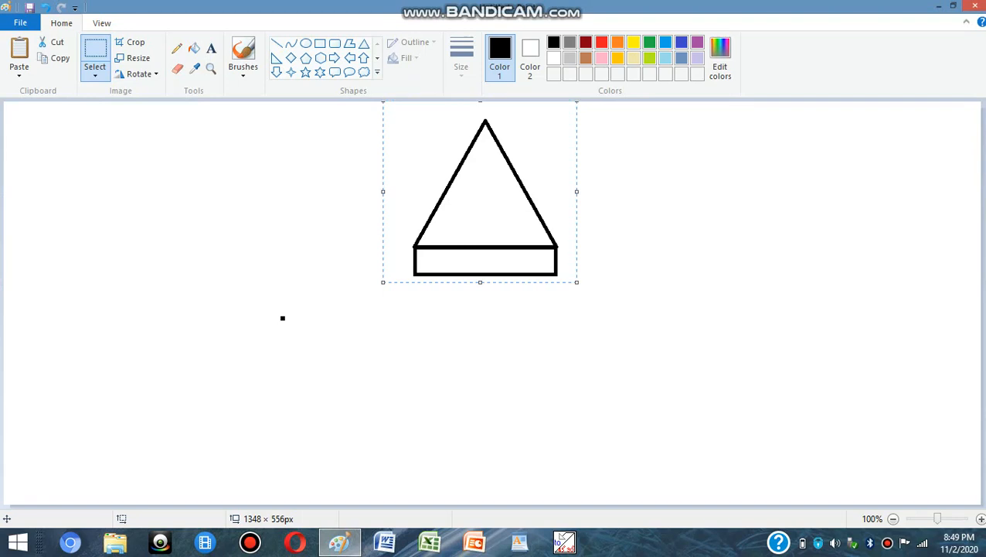
{"action": "left_click_drag", "start_coordinate": [479, 193], "coordinate": [470, 226]}
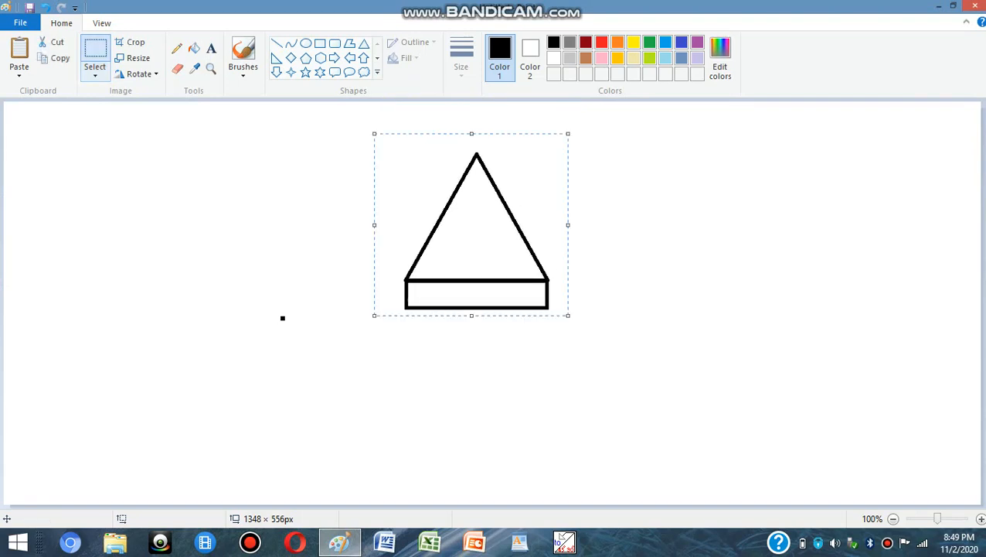
Select the figure with a rectangular selection about 270 × 245 px and copy it
{"action": "left_click", "coordinate": [95, 75]}
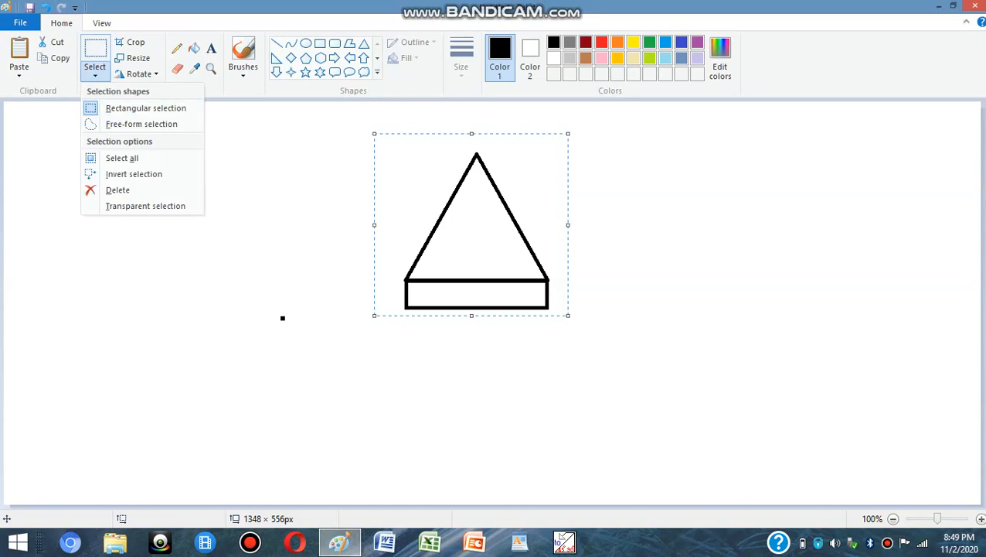
{"action": "left_click", "coordinate": [116, 108]}
{"action": "mouse_move", "coordinate": [378, 317]}
{"action": "left_mouse_down"}
{"action": "mouse_move", "coordinate": [447, 150]}
{"action": "mouse_move", "coordinate": [574, 142]}
{"action": "left_mouse_up"}
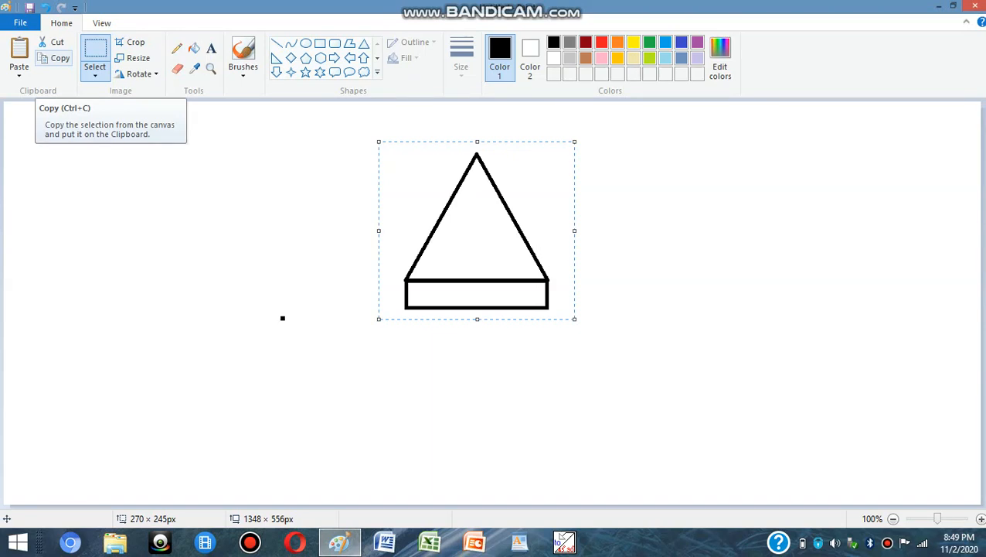
{"action": "left_click", "coordinate": [55, 58]}
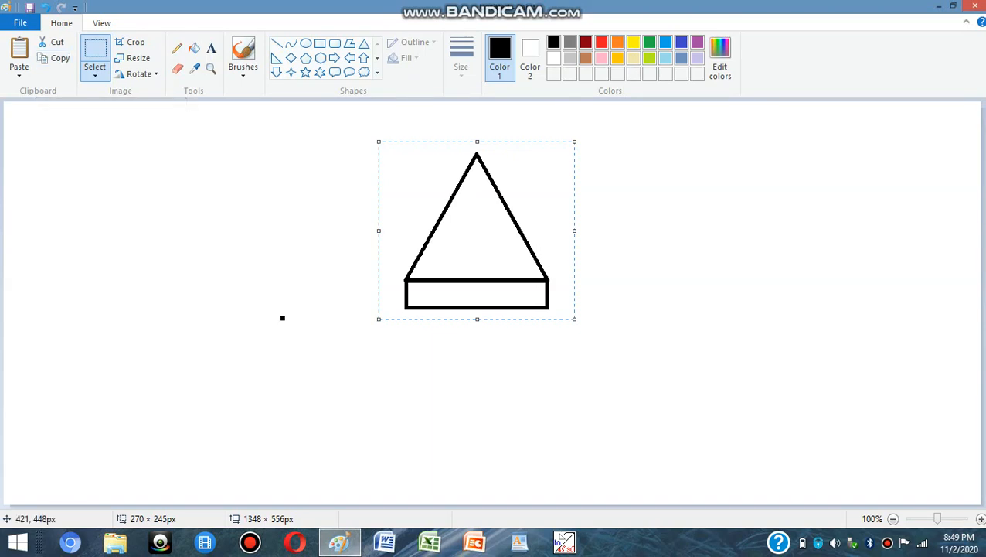
Paste three copies of the figure, placing them at the canvas's upper right, lower right of centre, and lower left
{"action": "key", "text": "ctrl+v"}
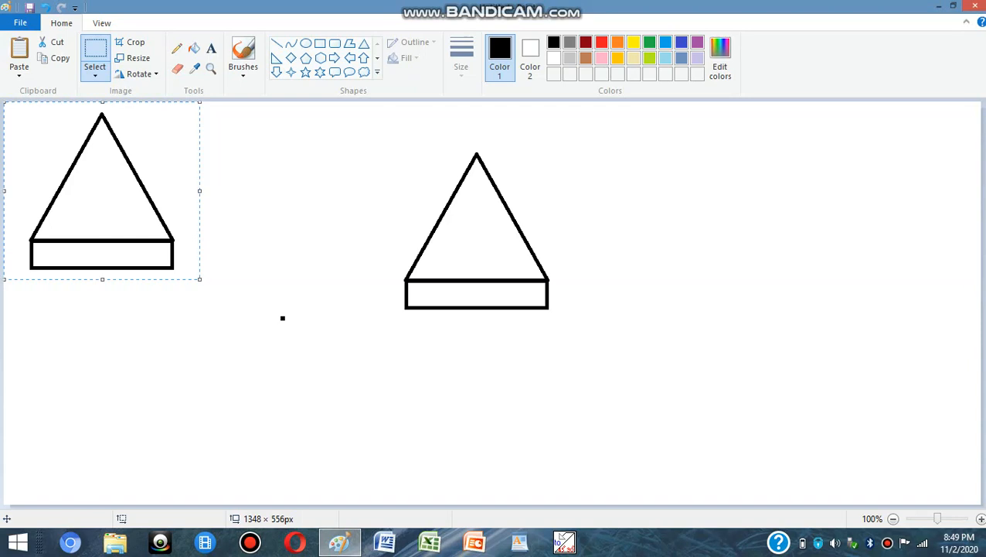
{"action": "mouse_move", "coordinate": [102, 190]}
{"action": "left_mouse_down"}
{"action": "mouse_move", "coordinate": [137, 199]}
{"action": "mouse_move", "coordinate": [751, 186]}
{"action": "left_mouse_up"}
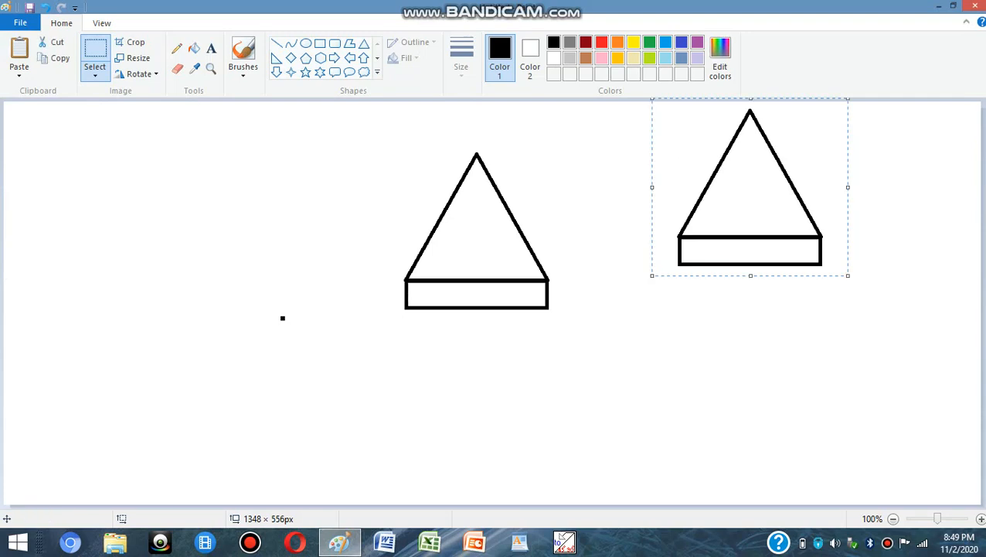
{"action": "left_click", "coordinate": [18, 54]}
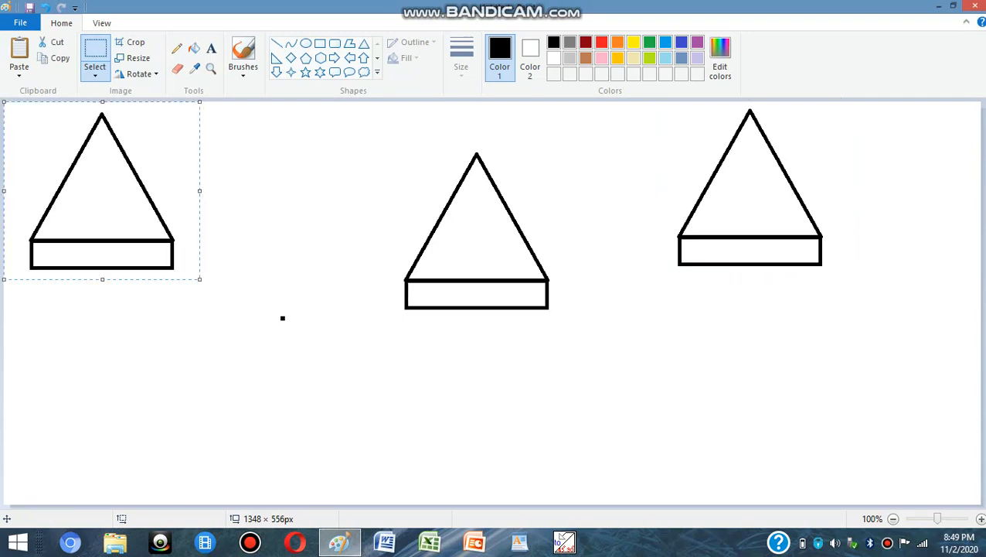
{"action": "mouse_move", "coordinate": [102, 190]}
{"action": "left_mouse_down"}
{"action": "mouse_move", "coordinate": [281, 356]}
{"action": "mouse_move", "coordinate": [568, 370]}
{"action": "mouse_move", "coordinate": [654, 387]}
{"action": "left_mouse_up"}
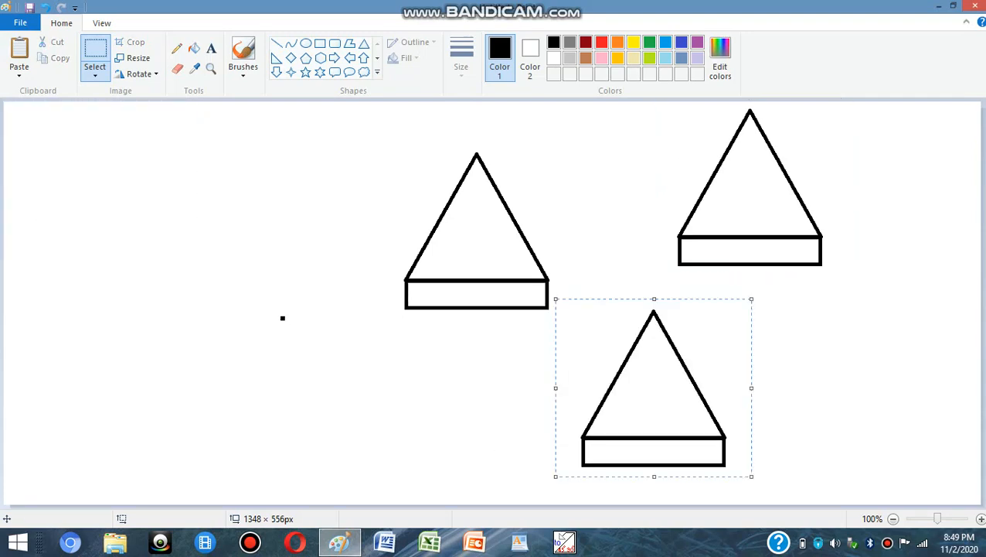
{"action": "left_click", "coordinate": [19, 73]}
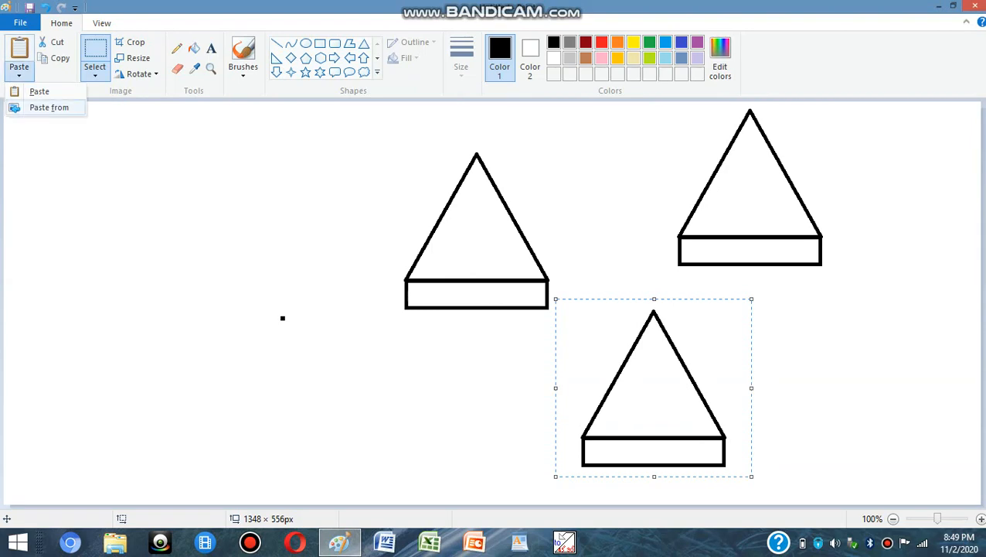
{"action": "left_click", "coordinate": [39, 91]}
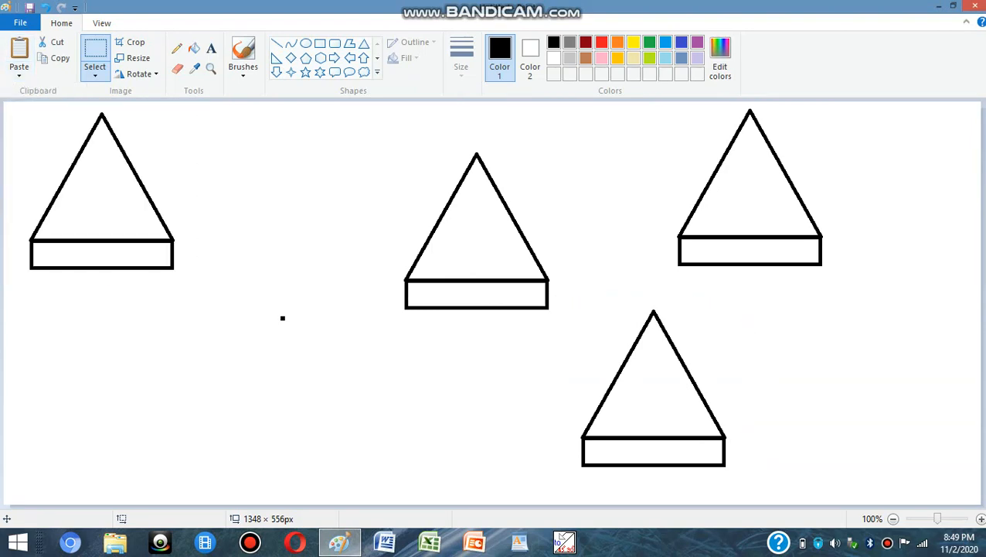
{"action": "mouse_move", "coordinate": [101, 191]}
{"action": "left_mouse_down"}
{"action": "mouse_move", "coordinate": [227, 308]}
{"action": "mouse_move", "coordinate": [285, 340]}
{"action": "left_mouse_up"}
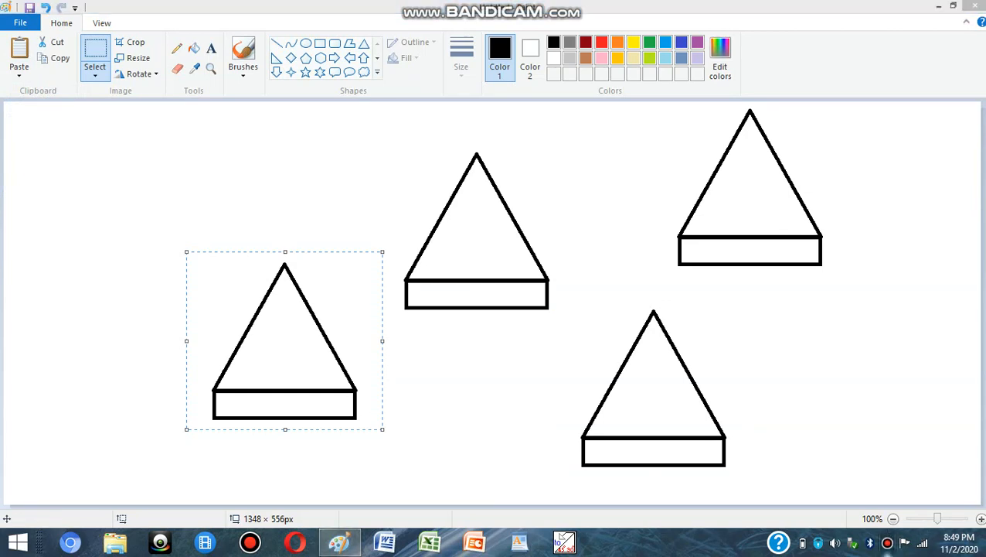
{"action": "left_click", "coordinate": [887, 542]}
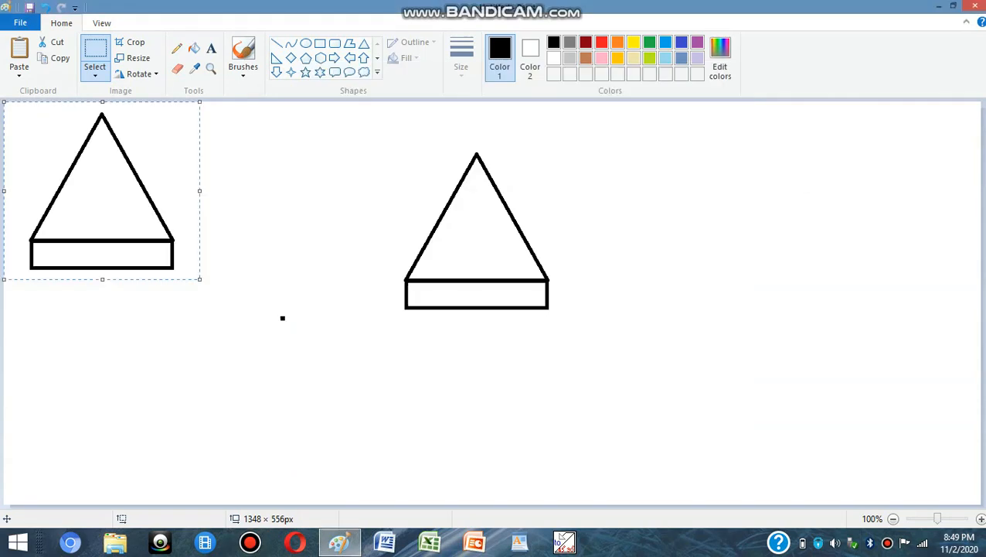